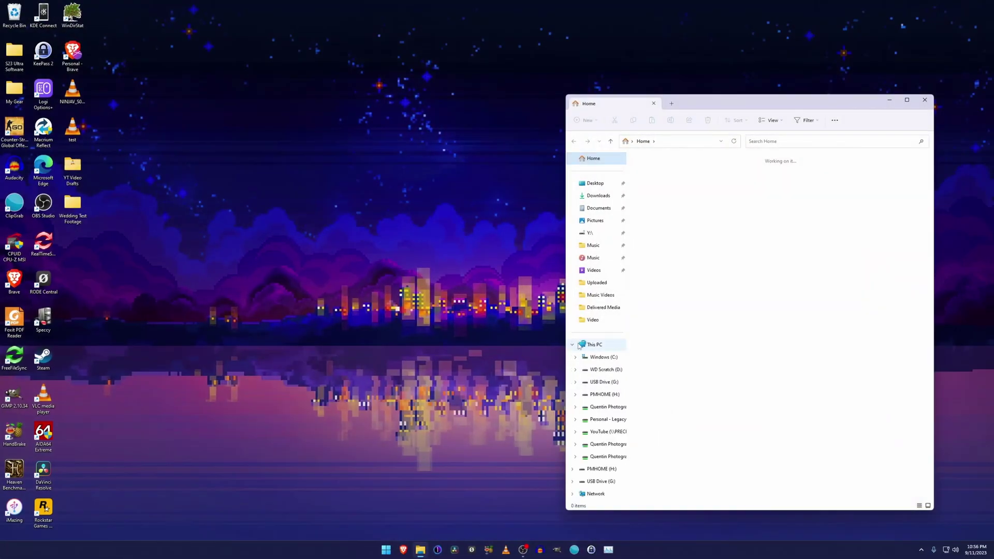
# Step: Browse to USB Drive (G:) > PRIVATE > M4ROOT > CLIP and select clip C0741
pyautogui.click(587, 344)
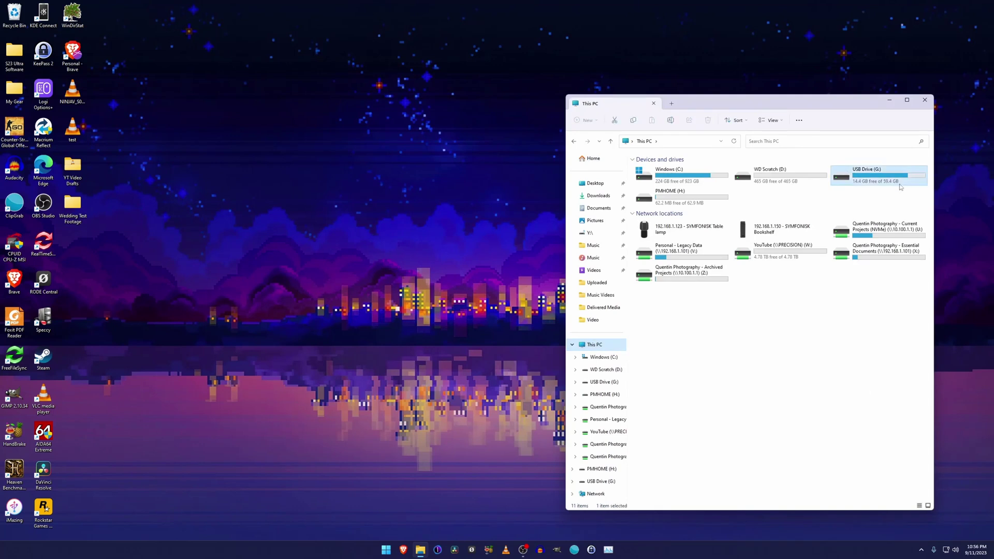
pyautogui.doubleClick(872, 176)
pyautogui.doubleClick(741, 169)
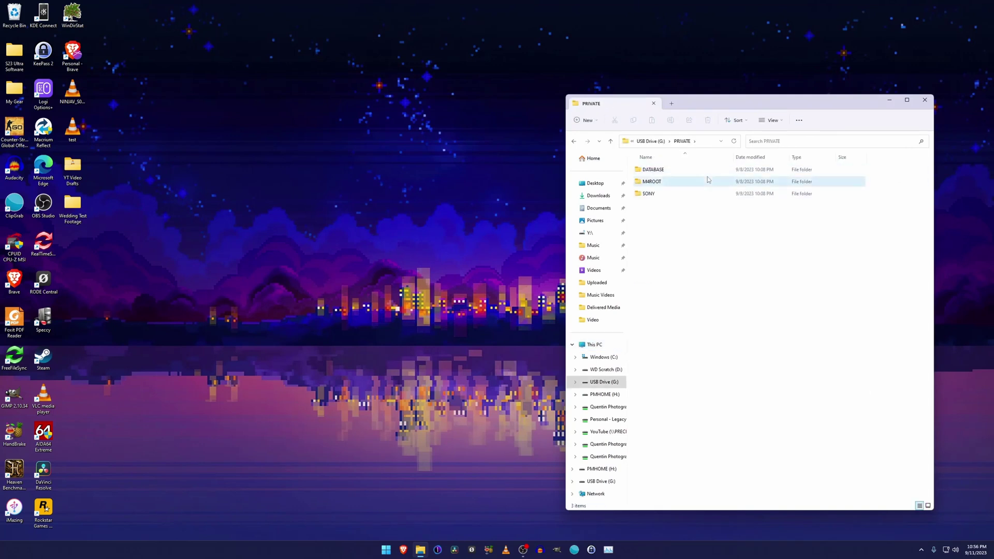
pyautogui.doubleClick(709, 182)
pyautogui.doubleClick(704, 169)
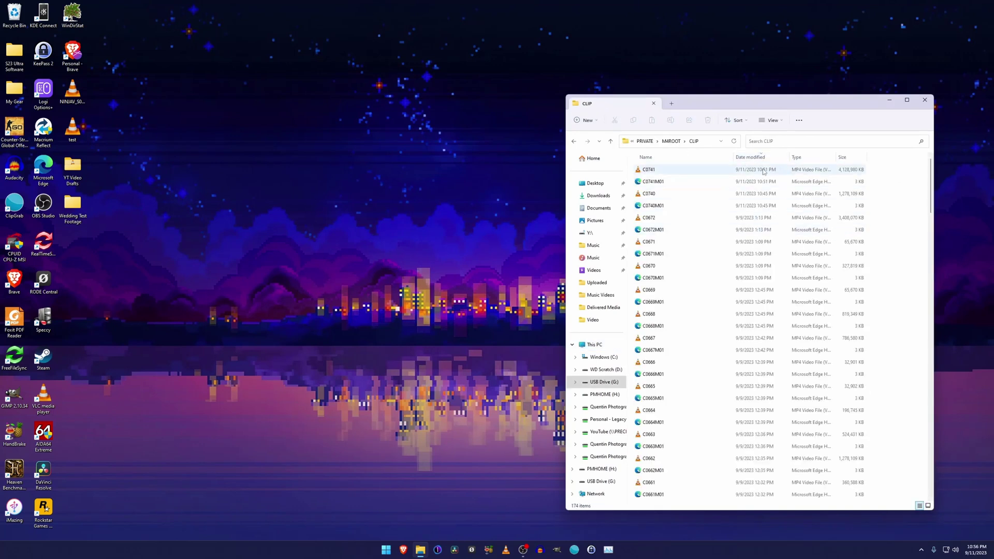
pyautogui.click(859, 169)
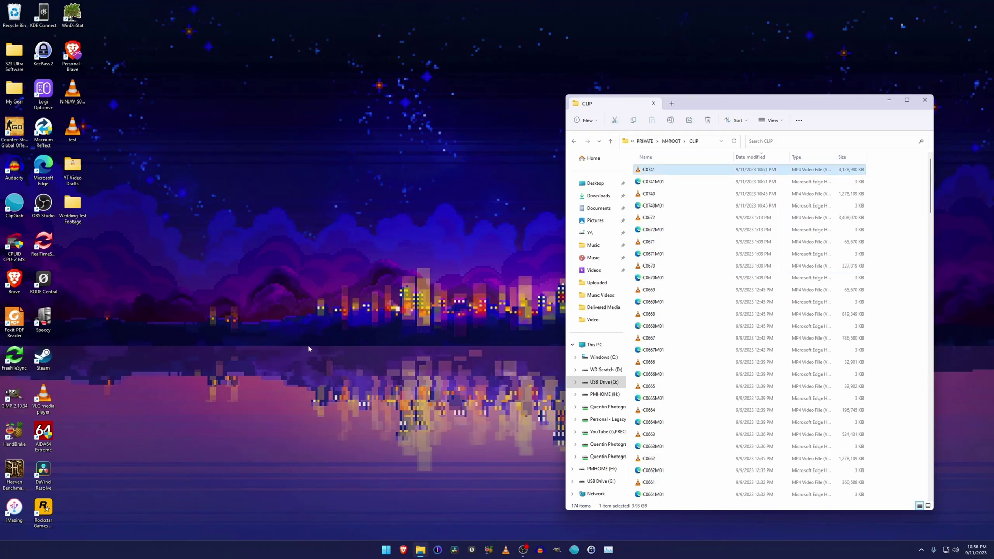
# Step: Create a new desktop folder named 'DaVinci Resolve - Test'
pyautogui.rightClick(300, 318)
pyautogui.press('Up')
pyautogui.press('Up')
pyautogui.press('Up')
pyautogui.press('Up')
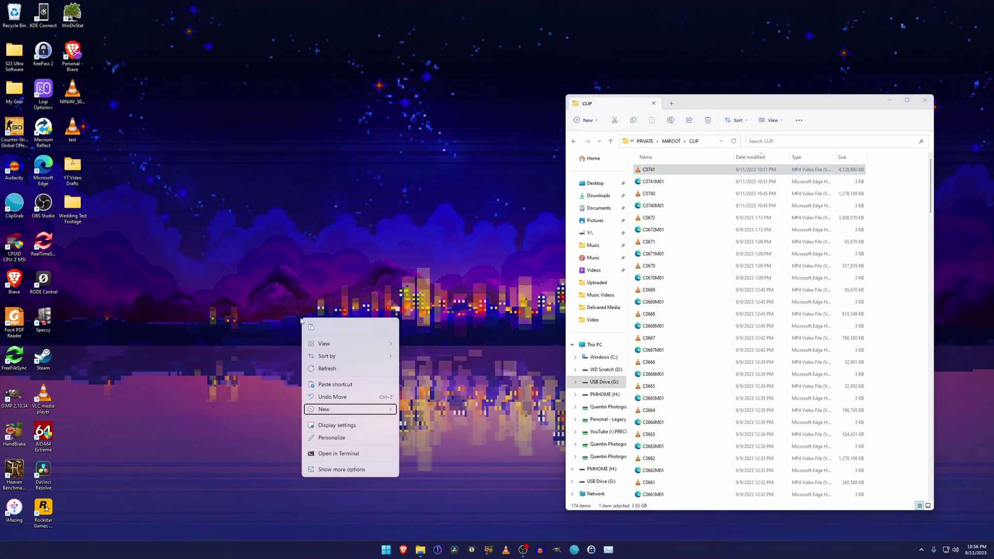
pyautogui.press('Right')
pyautogui.press('Return')
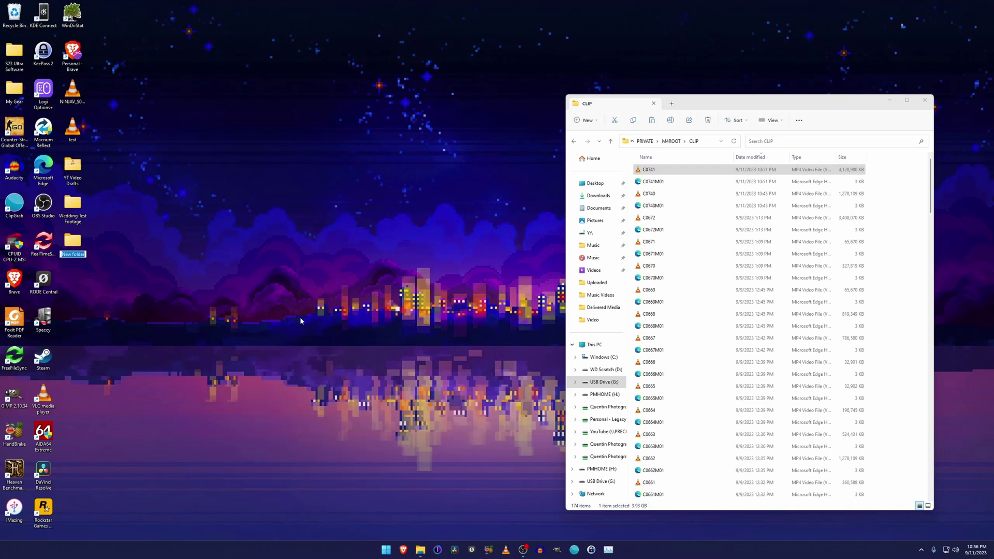
pyautogui.write('DaVinci S')
pyautogui.press('BackSpace')
pyautogui.write('Resolve - Test')
# Step: Open the new folder and create an 'Original Footage' subfolder inside it
pyautogui.press('Return')
pyautogui.press('Return')
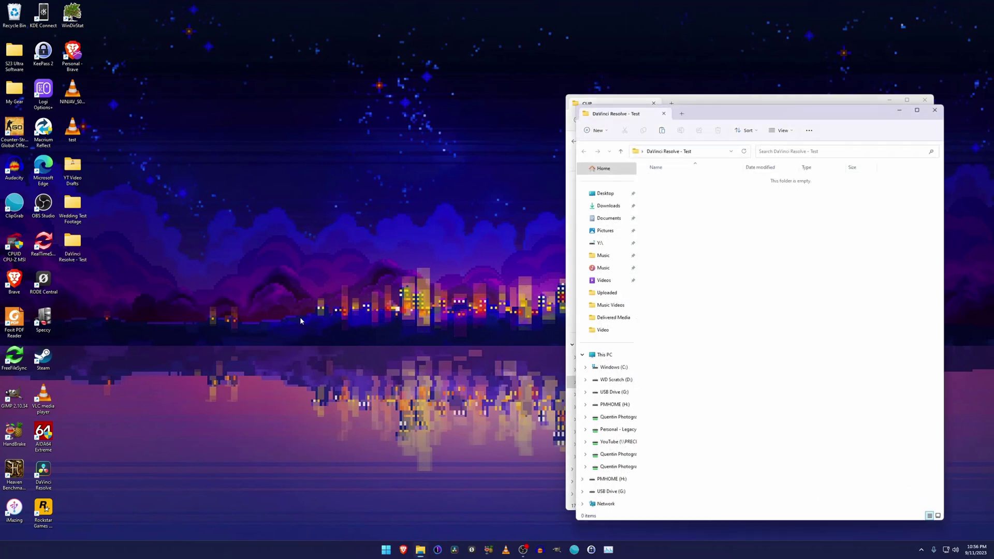
pyautogui.rightClick(696, 219)
pyautogui.moveTo(755, 295)
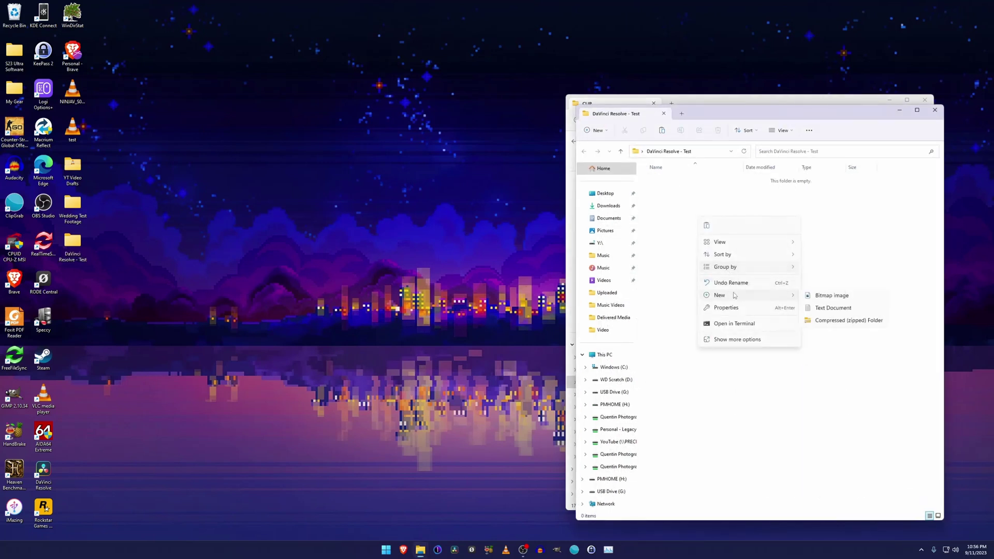
pyautogui.click(811, 299)
pyautogui.write('Origi')
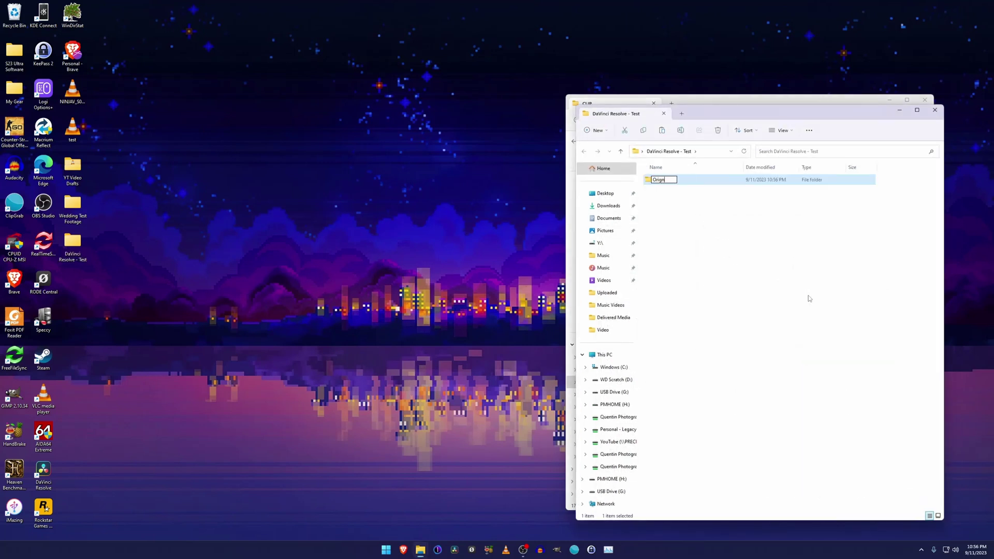
pyautogui.write('nal Footage')
pyautogui.press('Return')
pyautogui.press('Return')
# Step: Paste clip C0741 into Original Footage and close the CLIP window
pyautogui.hotkey('ctrl', 'v')
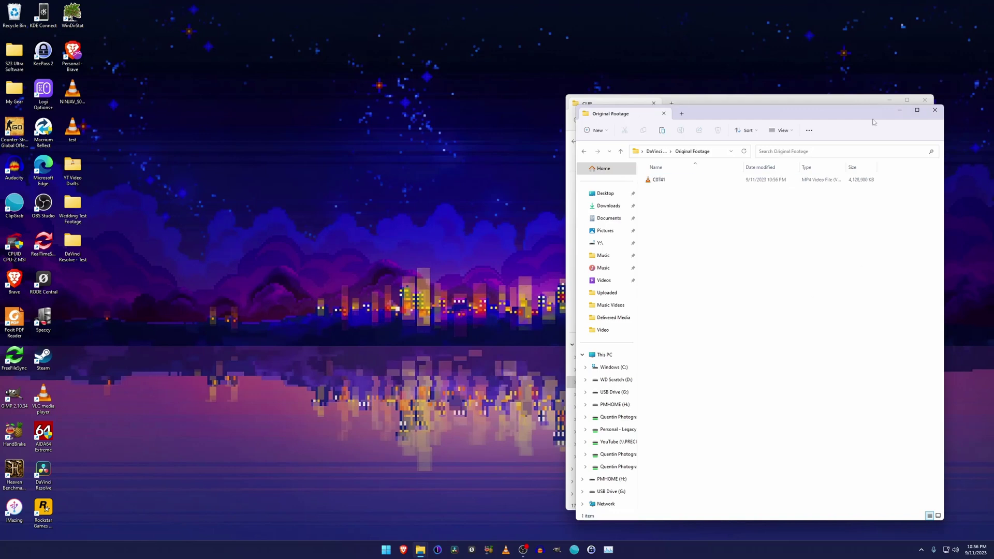
pyautogui.moveTo(791, 111); pyautogui.dragTo(611, 99)
pyautogui.click(849, 256)
pyautogui.hotkey('ctrl', 'w')
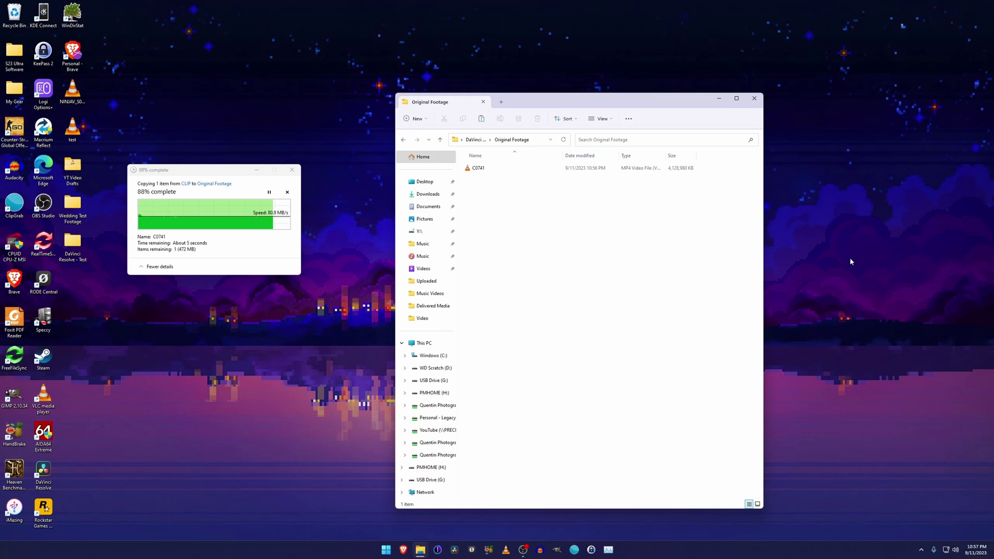
# Step: Launch DaVinci Resolve from the Start search
pyautogui.press('super')
pyautogui.write('davin')
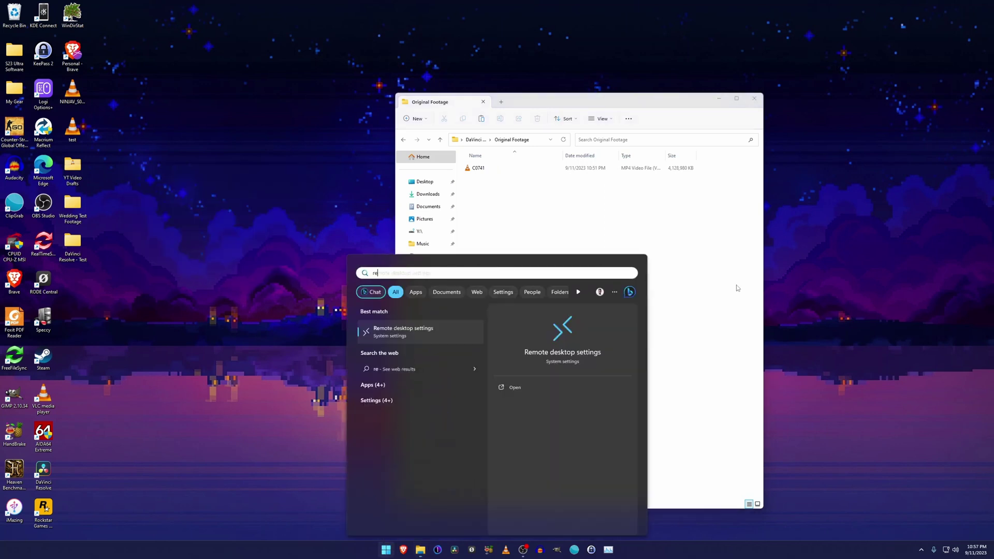
pyautogui.press('Return')
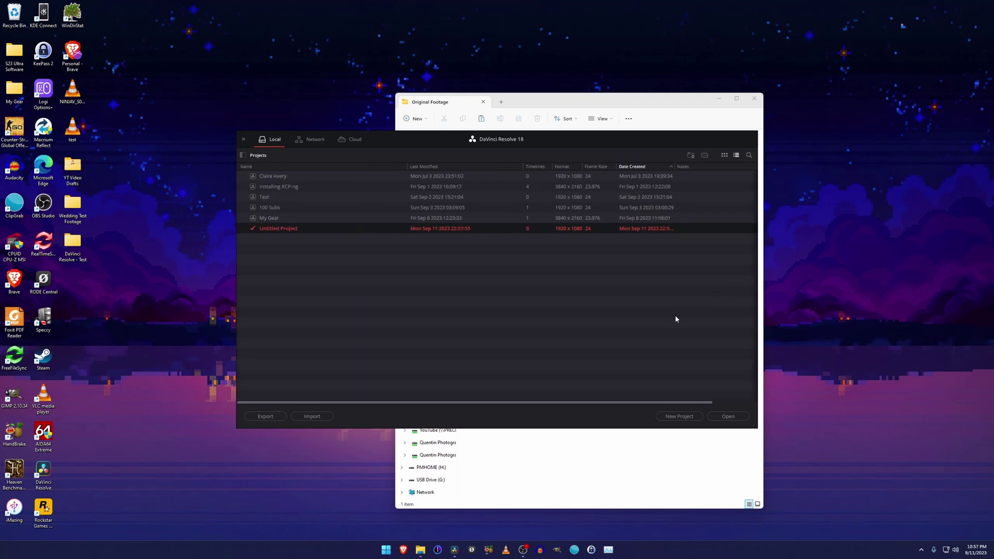
# Step: Create a new project named 'XAVC HS in DaVinci Resolve'
pyautogui.click(672, 416)
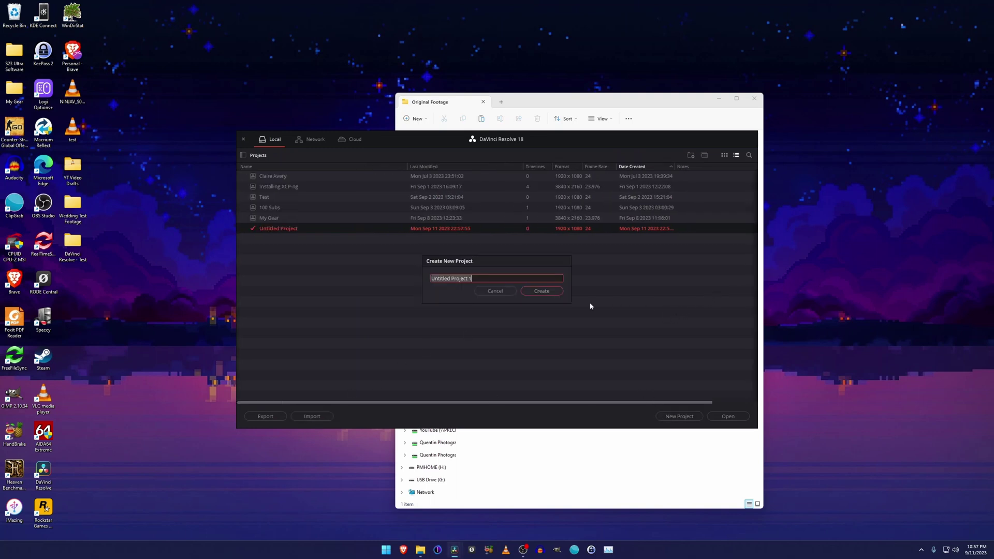
pyautogui.write('XAVC S')
pyautogui.press('BackSpace')
pyautogui.write('HS in DaVinci Resolve')
pyautogui.press('Return')
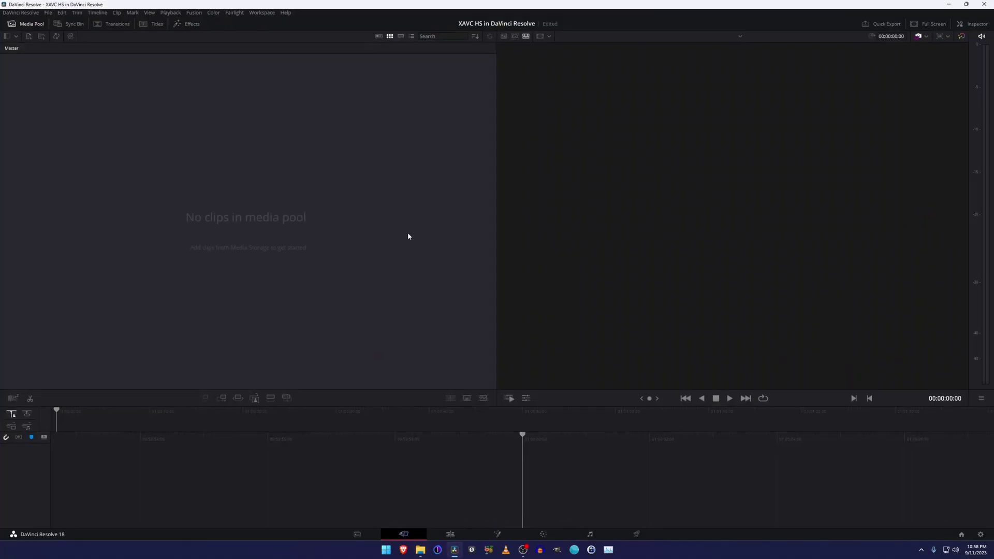
# Step: In Project Settings, set the timeline resolution to 3840 x 2160
pyautogui.click(48, 12)
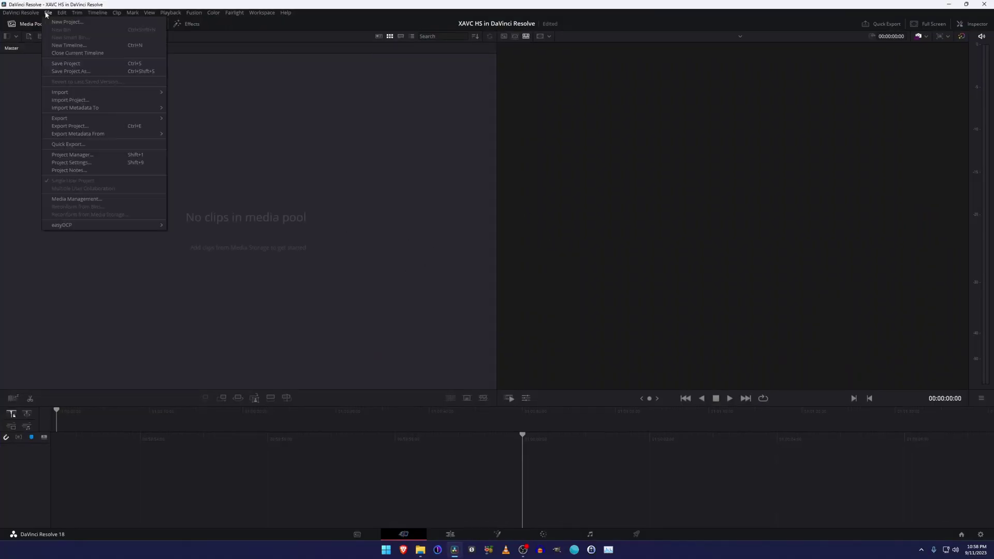
pyautogui.click(72, 164)
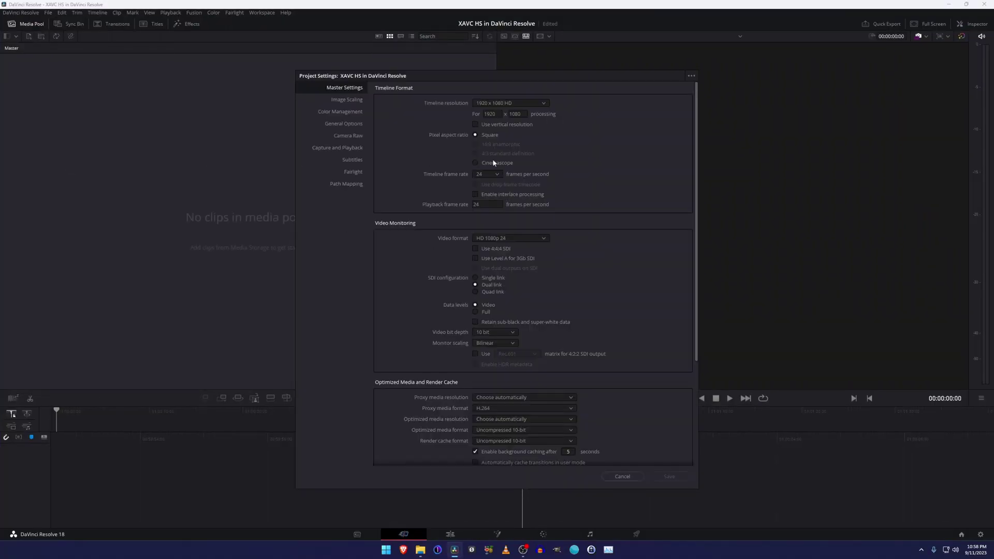
pyautogui.doubleClick(492, 113)
pyautogui.write('3840')
pyautogui.press('Tab')
pyautogui.write('2160')
pyautogui.press('Return')
# Step: Set the timeline frame rate to 23.976 fps and save the project settings
pyautogui.click(486, 174)
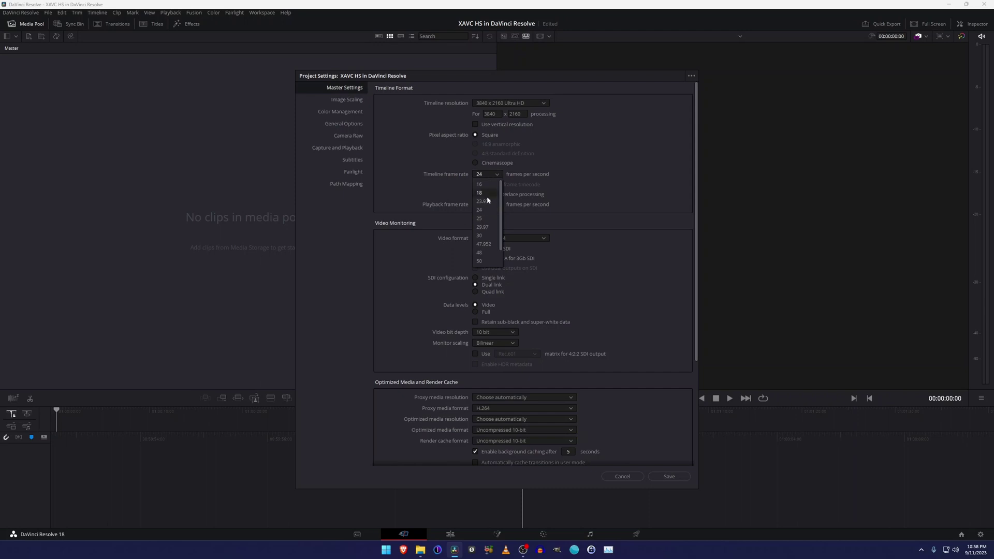
pyautogui.click(486, 197)
pyautogui.scroll(-5, 625, 177)
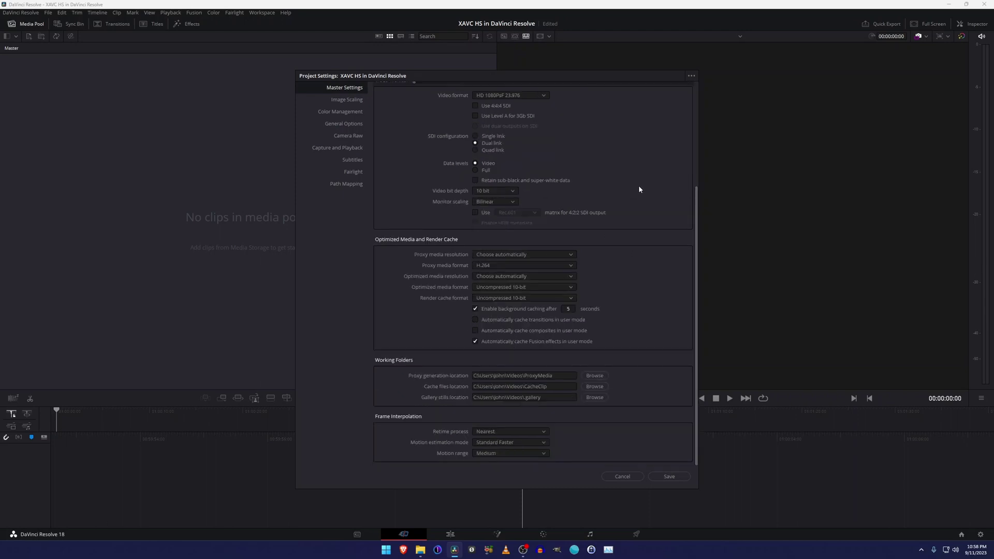
pyautogui.scroll(5, 640, 194)
pyautogui.click(669, 476)
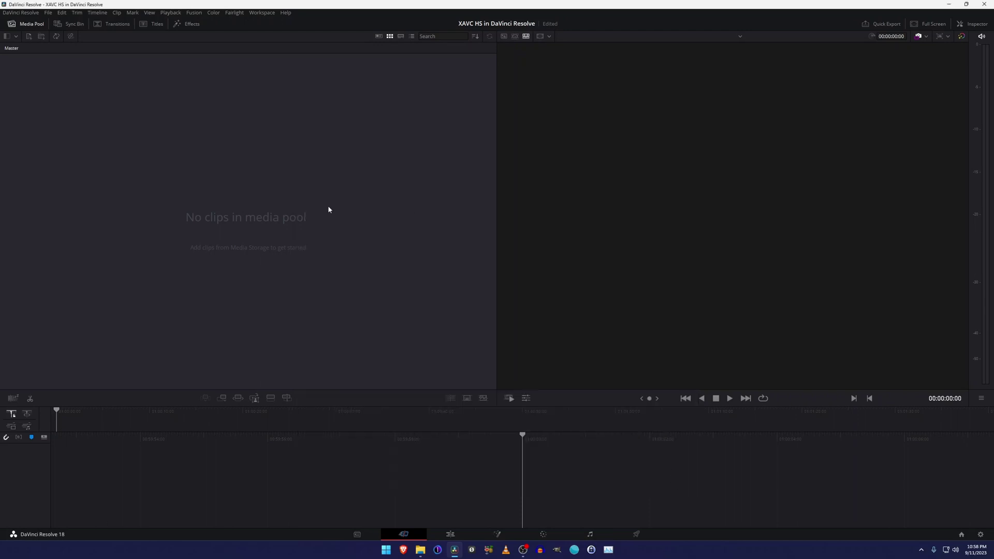
pyautogui.hotkey('alt', 'Tab')
# Step: Drag C0741.MP4 into the media pool, then play and stop it in the viewer
pyautogui.moveTo(497, 168); pyautogui.dragTo(193, 224)
pyautogui.click(10, 69)
pyautogui.press('space')
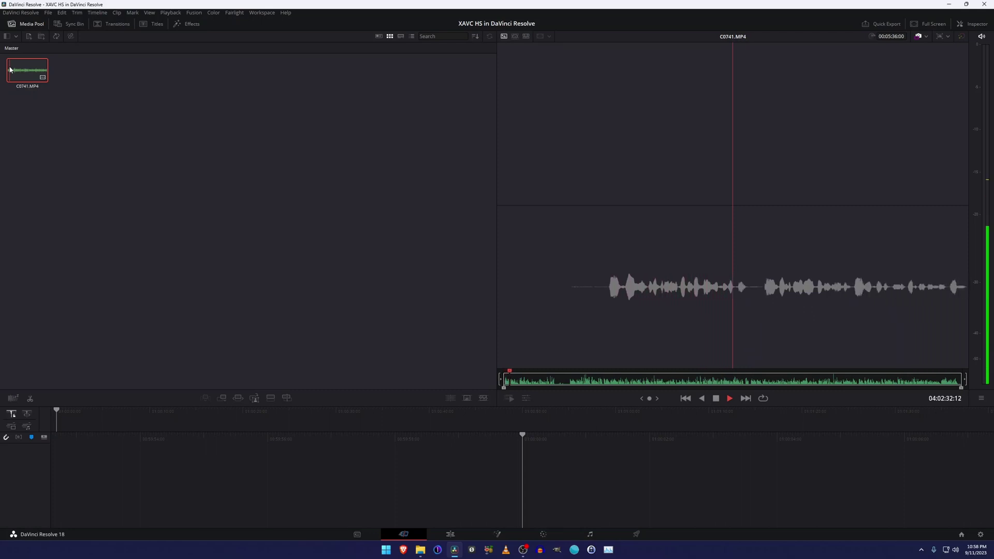
pyautogui.press('space')
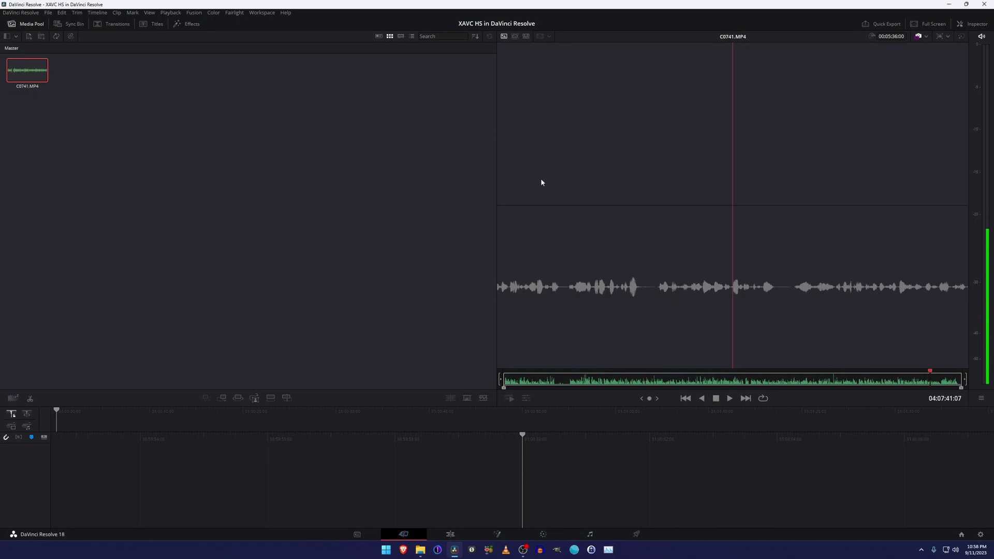
pyautogui.hotkey('alt', 'Tab')
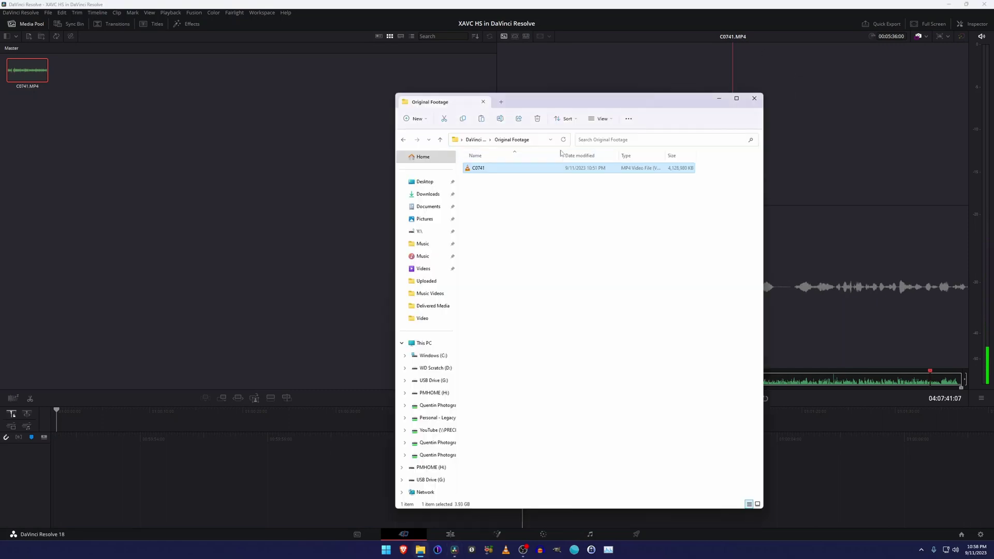
# Step: Open clip C0741 in VLC media player, then close VLC
pyautogui.rightClick(548, 177)
pyautogui.click(527, 169)
pyautogui.rightClick(529, 169)
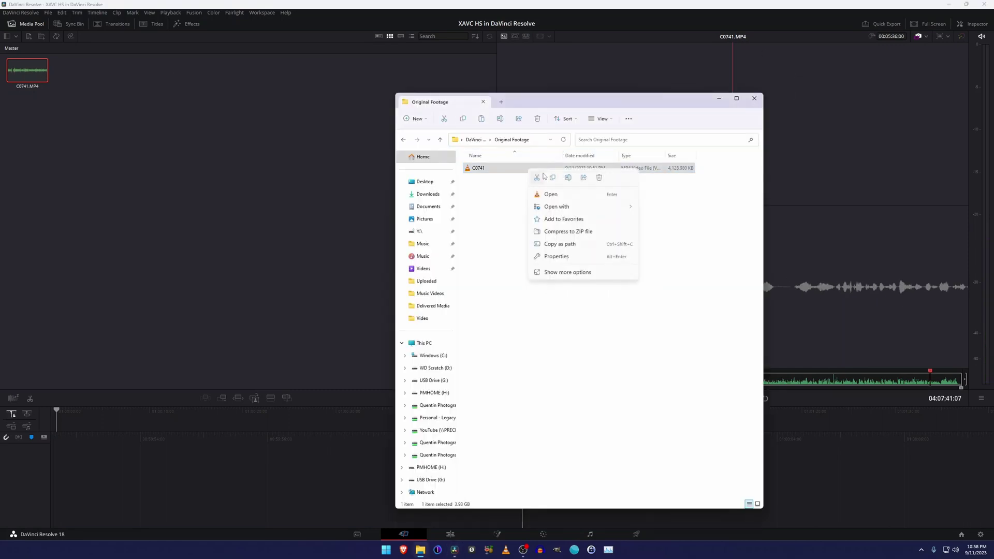
pyautogui.click(551, 189)
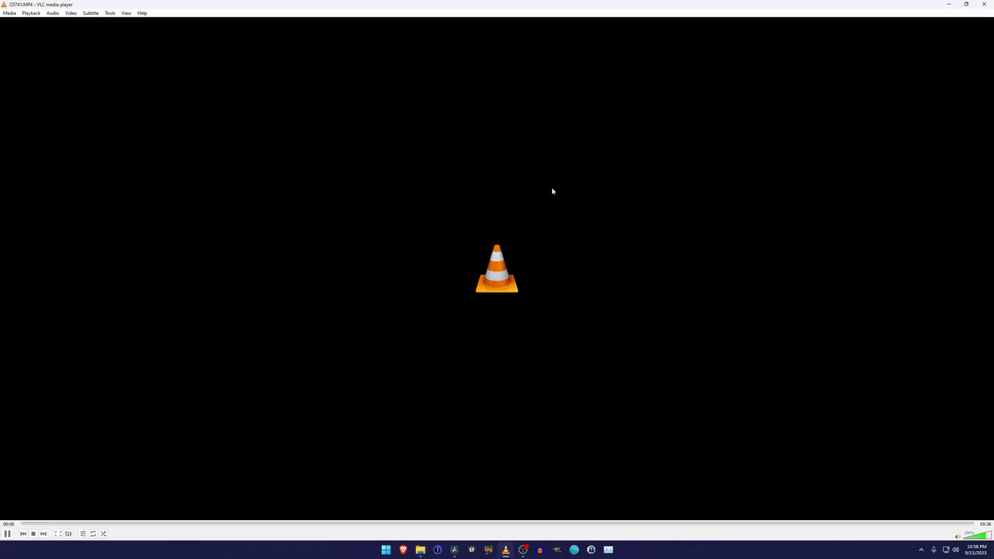
pyautogui.click(984, 4)
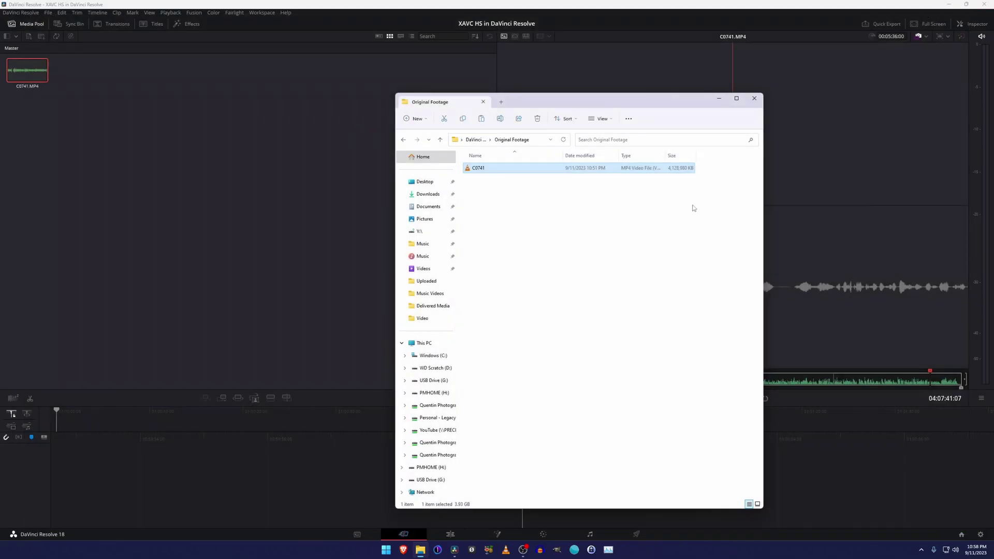
pyautogui.rightClick(684, 172)
pyautogui.click(704, 260)
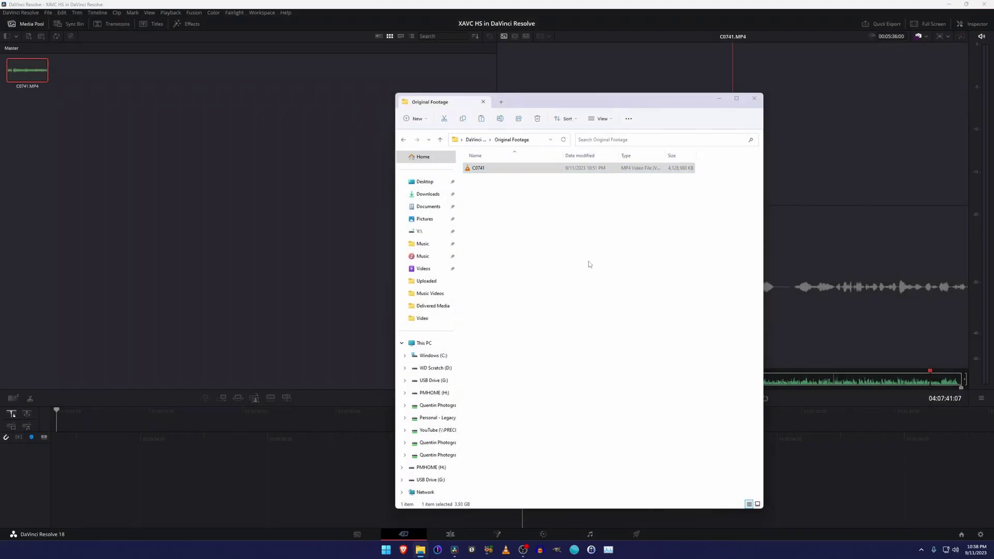
pyautogui.click(736, 191)
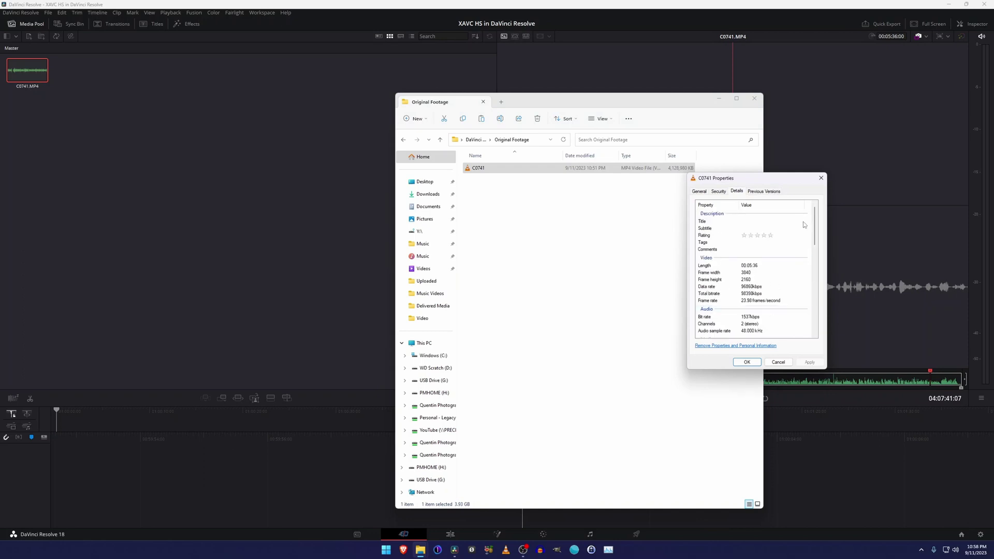
pyautogui.moveTo(814, 226); pyautogui.dragTo(825, 310)
pyautogui.click(632, 350)
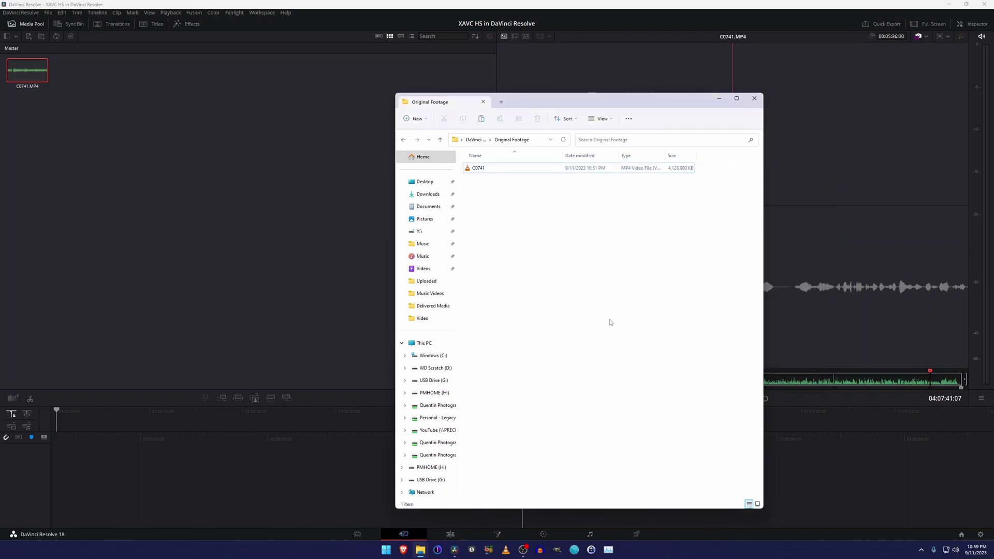
# Step: Launch HandBrake and drag clip C0741 in as the source
pyautogui.press('super')
pyautogui.write('handbrake')
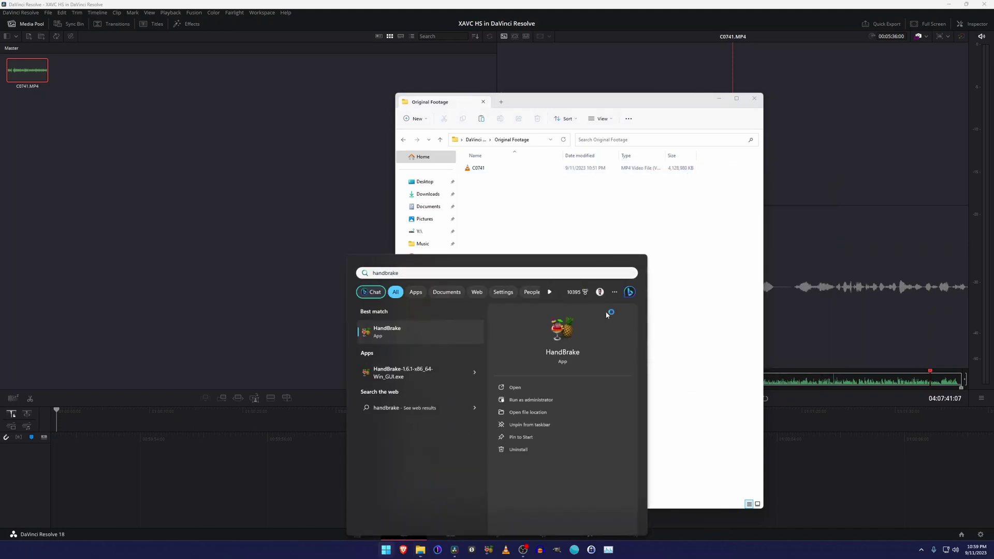
pyautogui.press('Return')
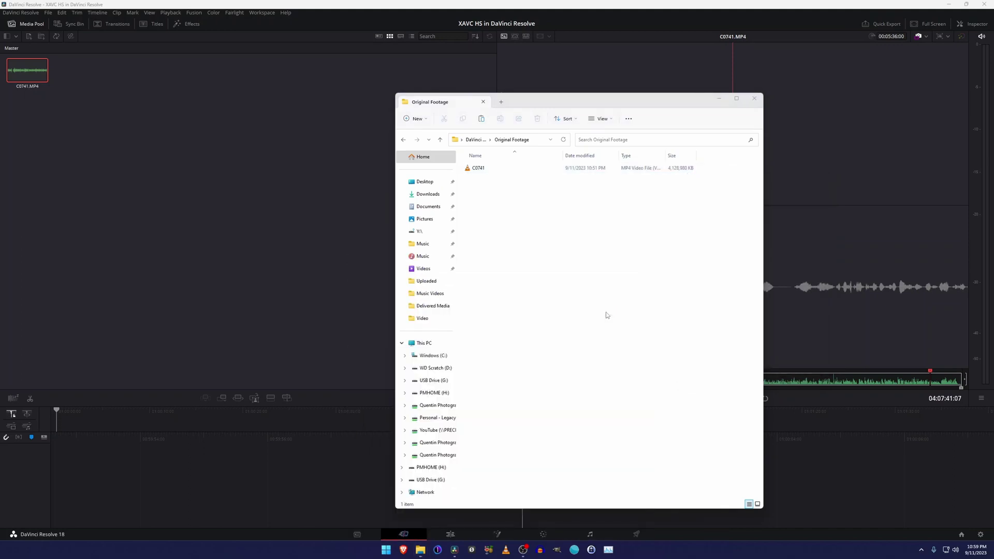
pyautogui.click(739, 189)
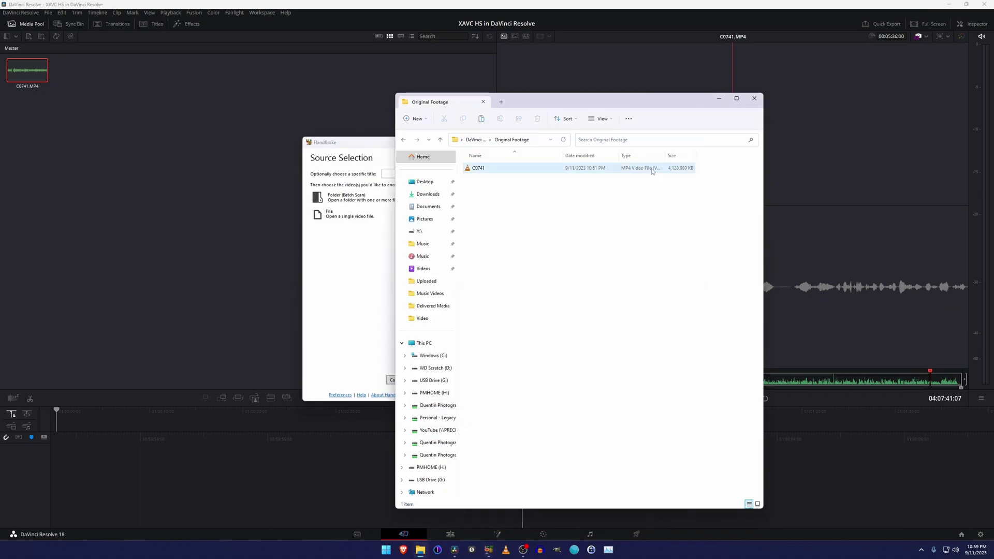
pyautogui.click(518, 167)
pyautogui.moveTo(326, 142); pyautogui.dragTo(133, 72)
pyautogui.moveTo(598, 172); pyautogui.dragTo(261, 199)
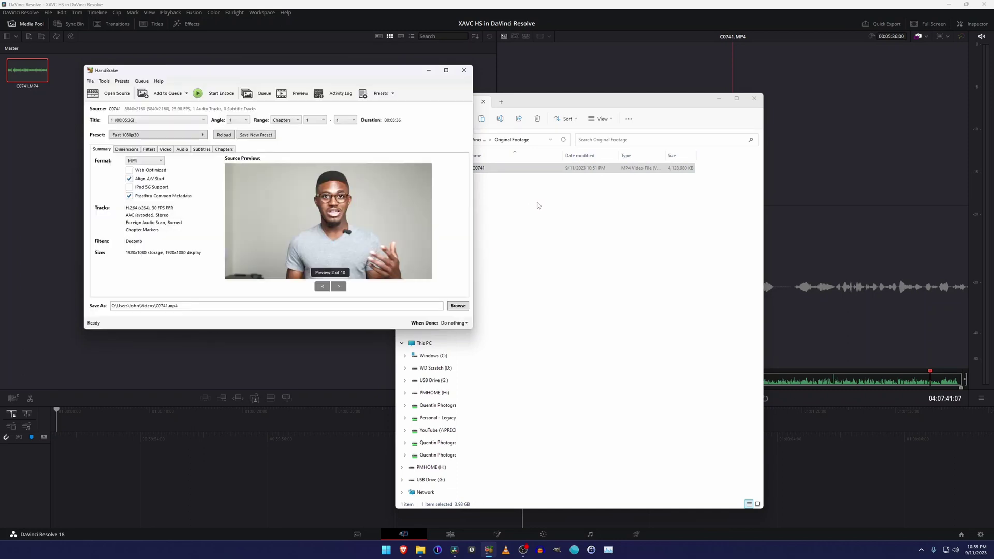
# Step: Apply the Production Max preset and show its Video settings (H.264, RF 2)
pyautogui.click(176, 136)
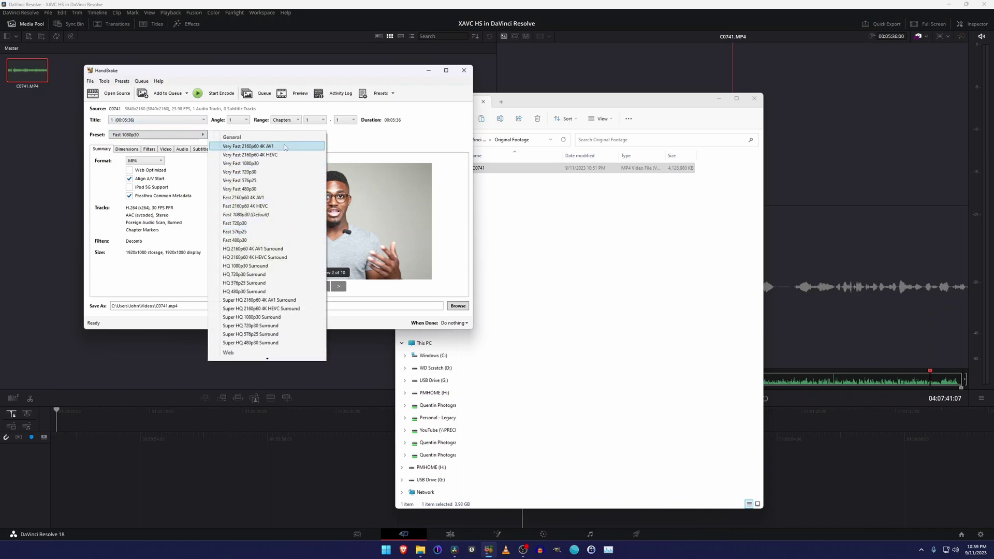
pyautogui.scroll(-8, 303, 210)
pyautogui.scroll(-10, 303, 209)
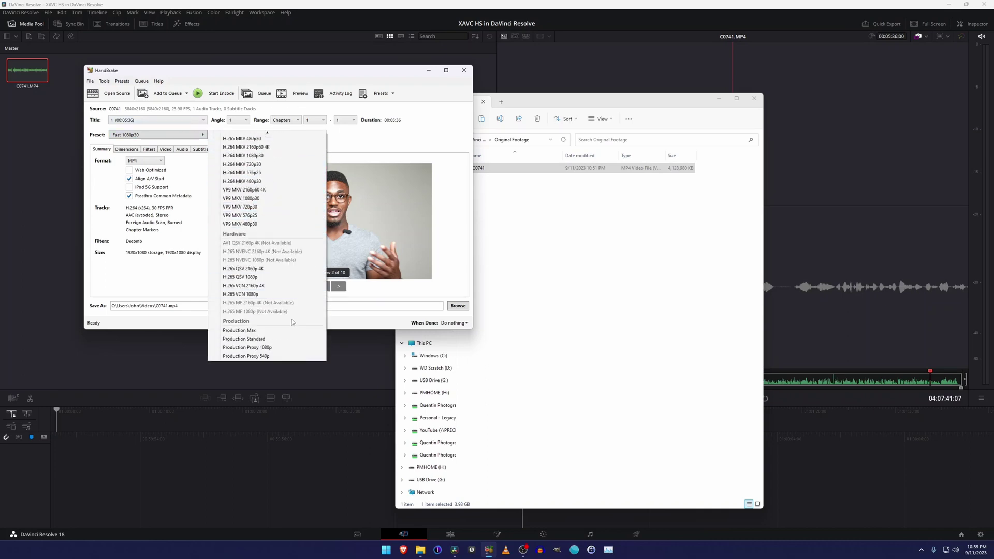
pyautogui.click(278, 331)
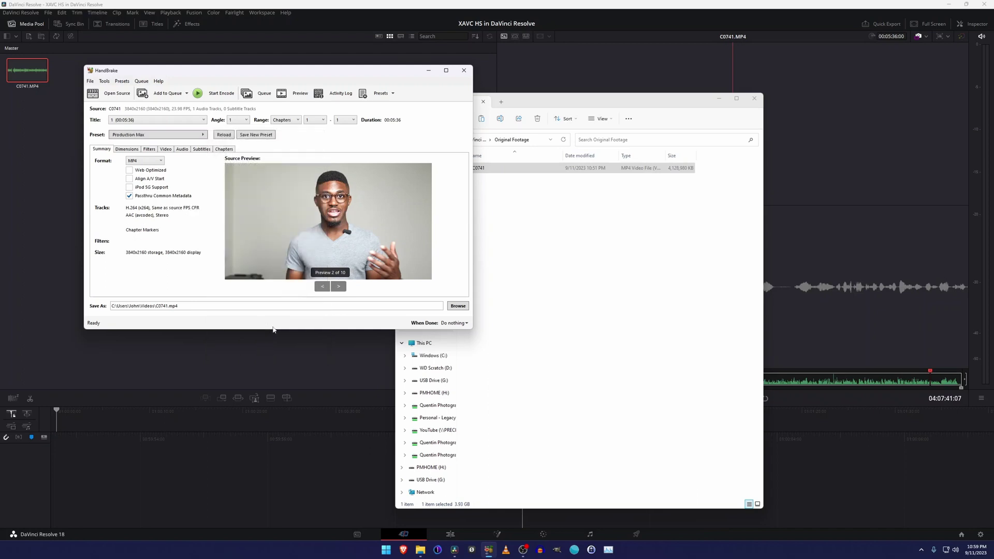
pyautogui.click(165, 149)
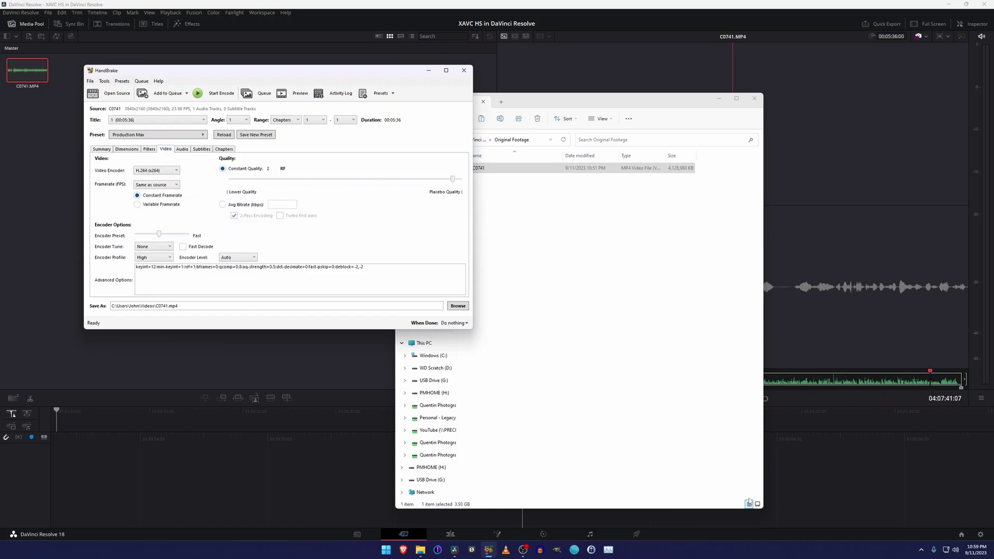
# Step: Open Task Manager's Performance page and view CPU, GPU 0 and Radeon GPU 1 usage
pyautogui.rightClick(738, 549)
pyautogui.click(740, 524)
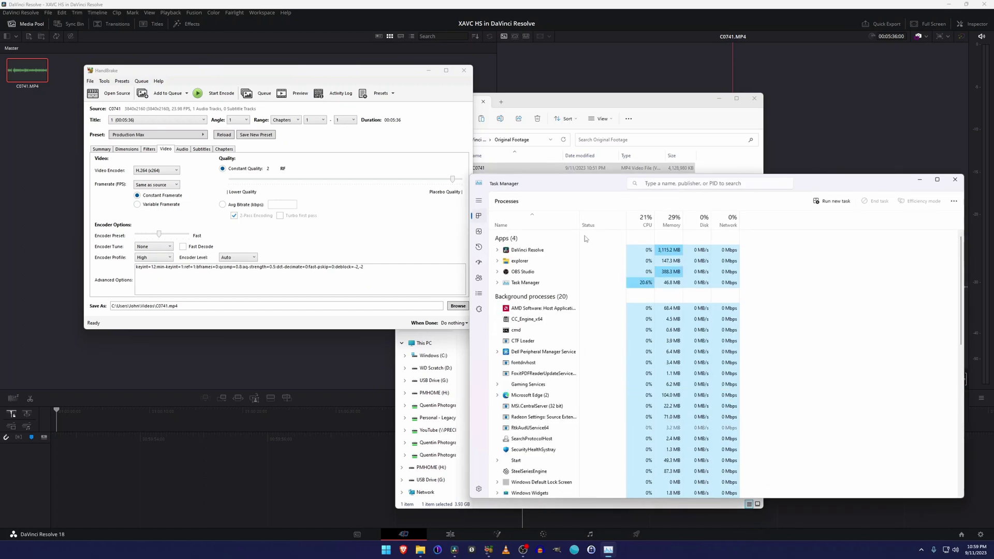
pyautogui.click(479, 231)
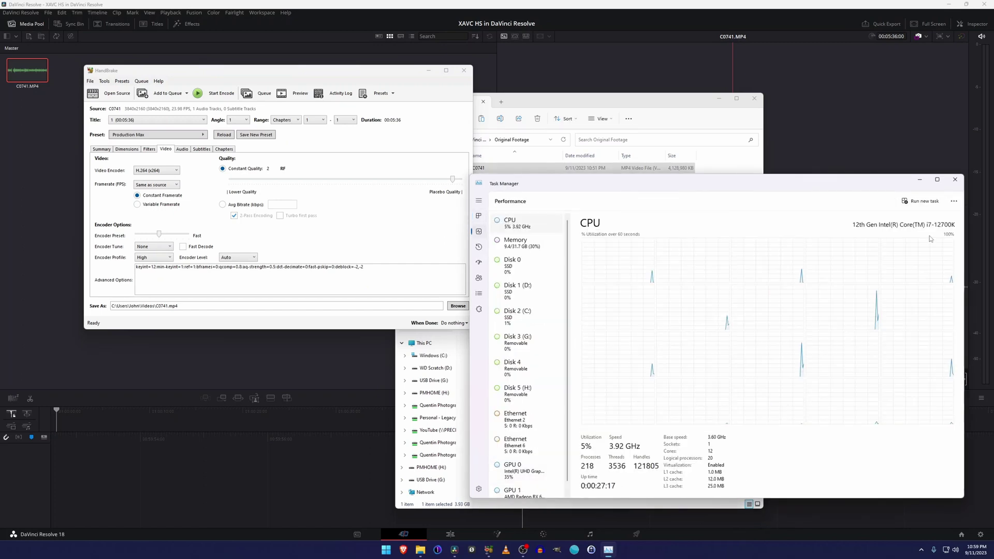
pyautogui.scroll(-1, 552, 388)
pyautogui.click(543, 463)
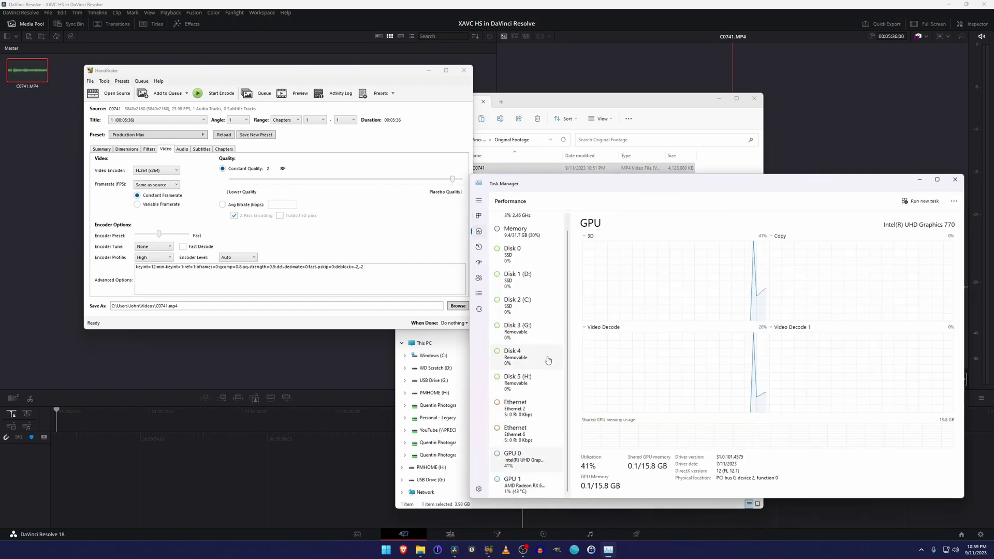
pyautogui.scroll(1, 541, 259)
pyautogui.click(538, 222)
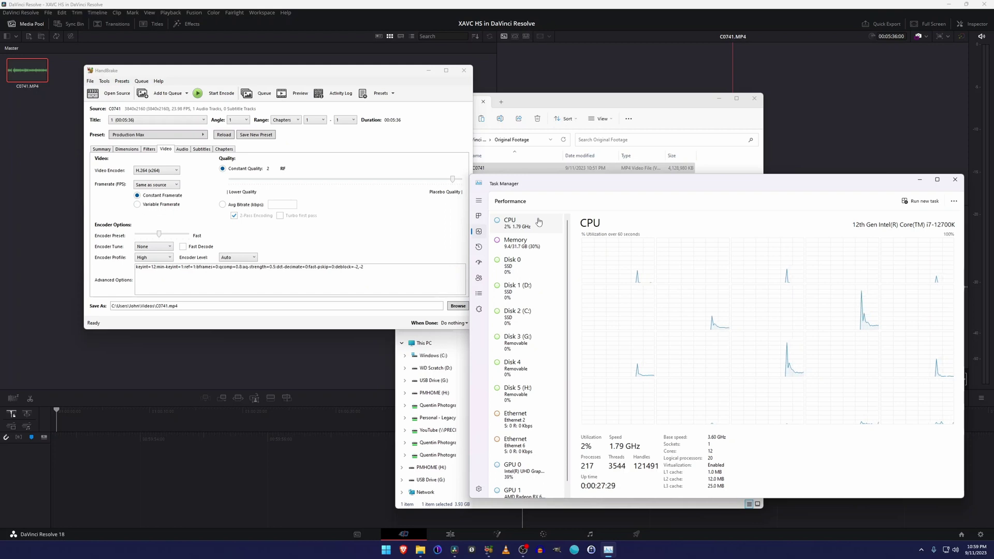
pyautogui.scroll(-1, 544, 383)
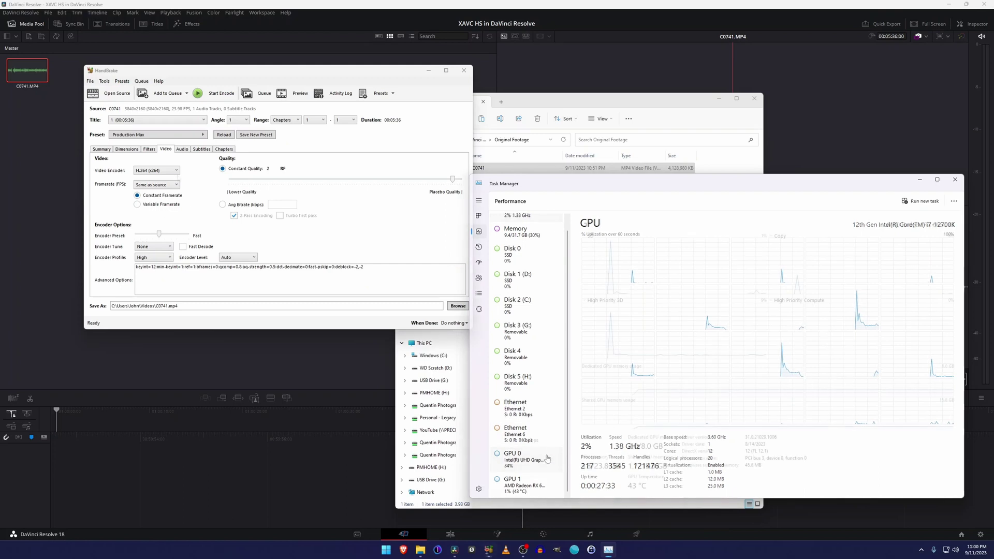
pyautogui.click(524, 485)
# Step: Switch the video encoder to H.264 (AMD VCE), start encoding, and watch the Radeon GPU
pyautogui.click(176, 171)
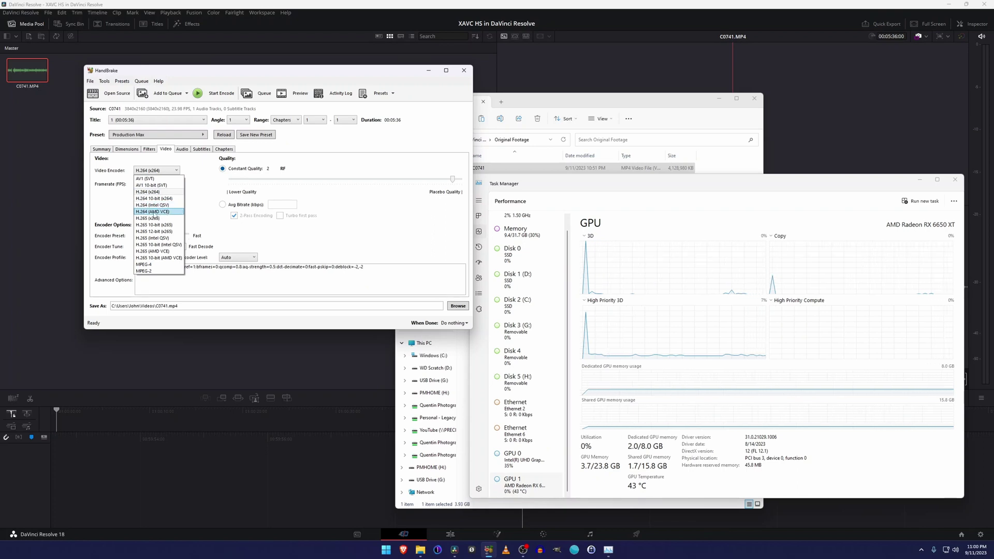
pyautogui.click(154, 212)
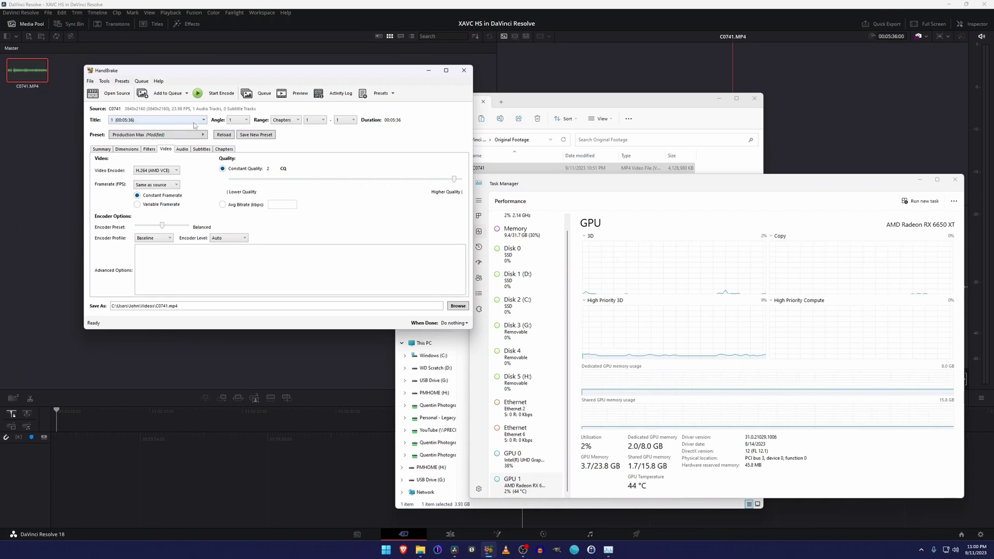
pyautogui.click(207, 94)
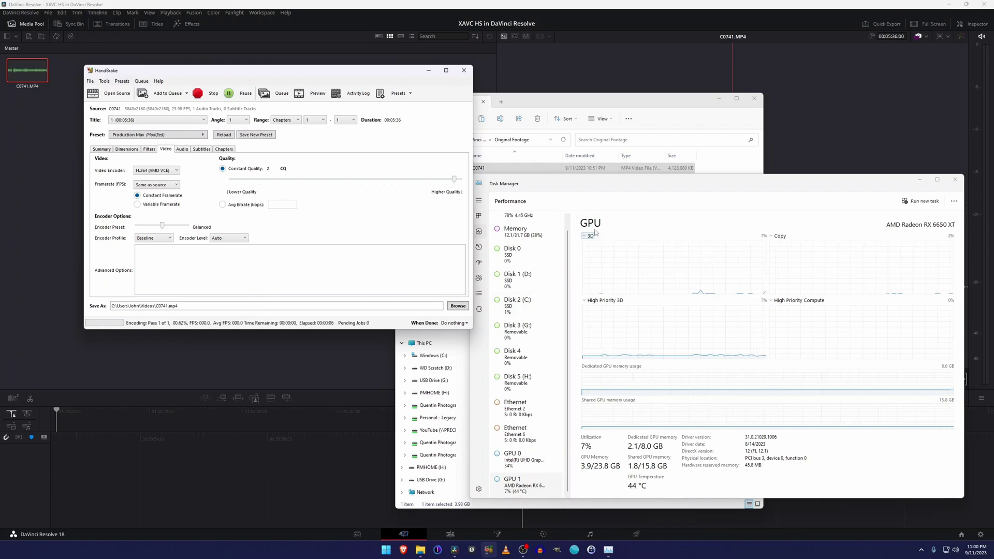
pyautogui.click(604, 185)
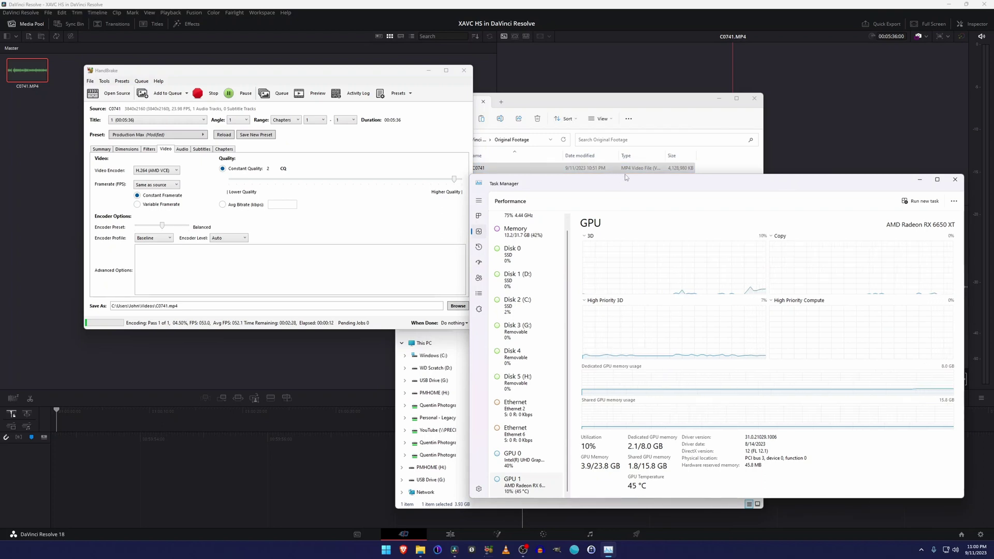
# Step: Enlarge Task Manager and check processes and GPU graphs while the encode finishes
pyautogui.moveTo(628, 174); pyautogui.dragTo(627, 122)
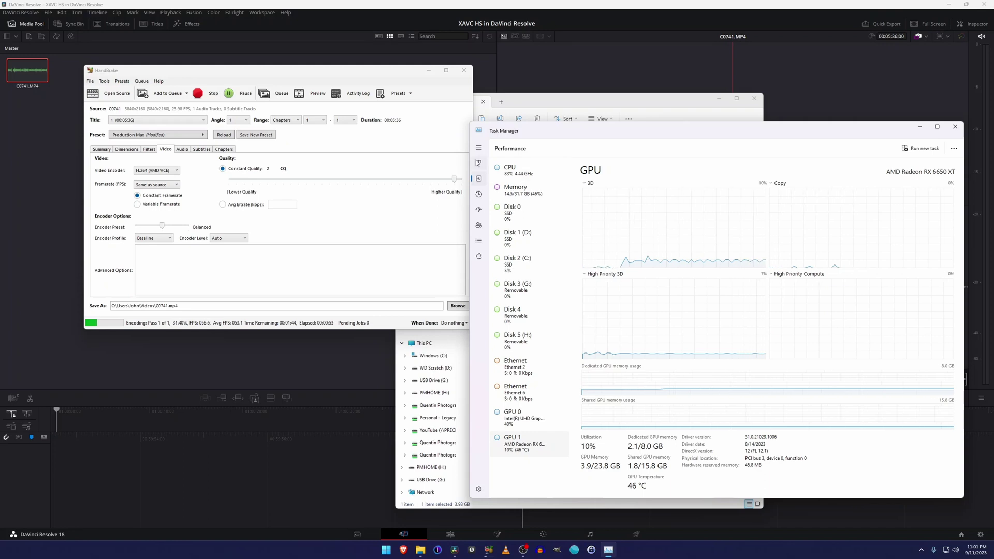
pyautogui.click(478, 162)
pyautogui.hotkey('ctrl', 'Tab')
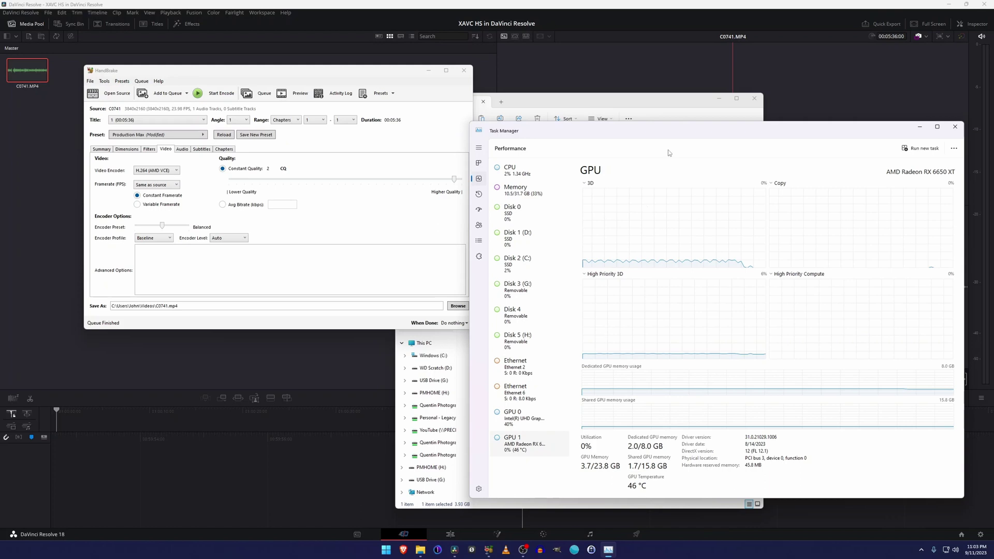
# Step: Drag the transcoded C0741 from DaVinci Resolve - Test > Transcoded into the Media Pool
pyautogui.hotkey('alt', 'Tab')
pyautogui.hotkey('ctrl', 'n')
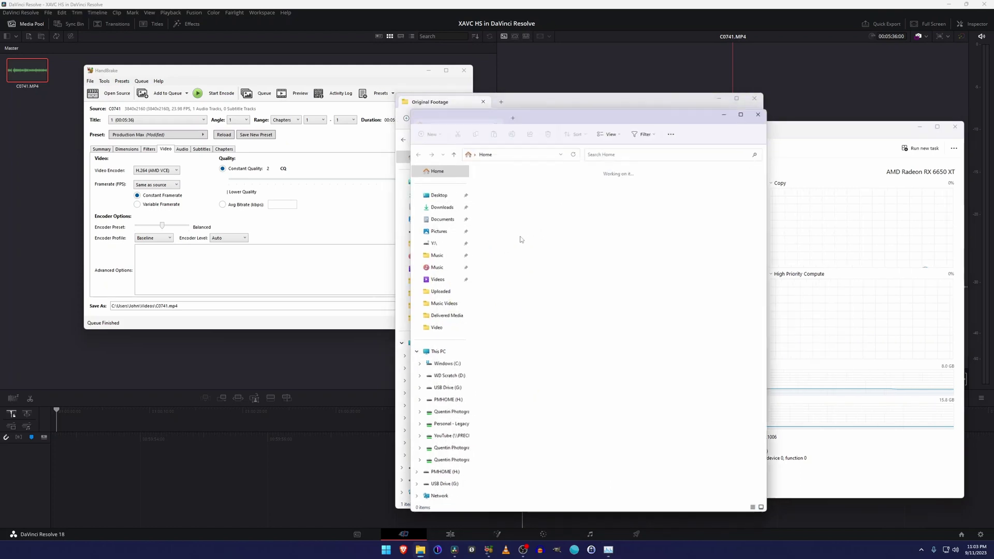
pyautogui.click(433, 278)
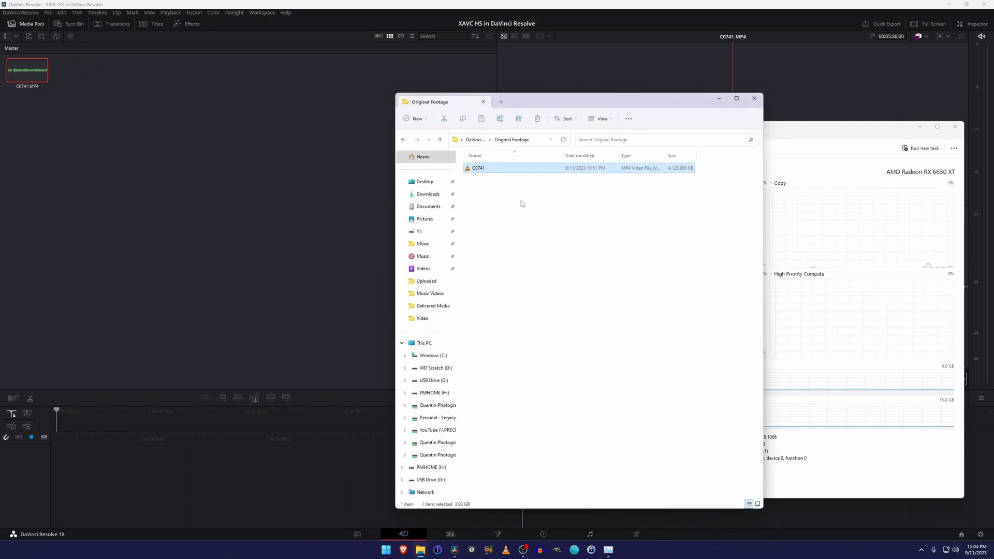
pyautogui.hotkey('alt', 'Up')
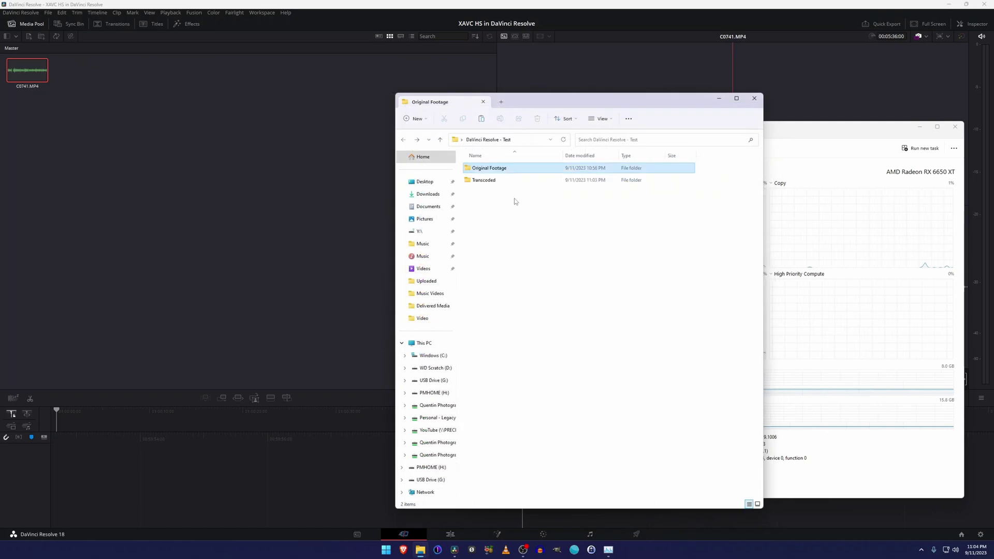
pyautogui.doubleClick(496, 180)
pyautogui.click(483, 169)
pyautogui.moveTo(482, 168); pyautogui.dragTo(204, 166)
# Step: Load the C0741.mp4 clip in the viewer and play it, then stop
pyautogui.click(172, 194)
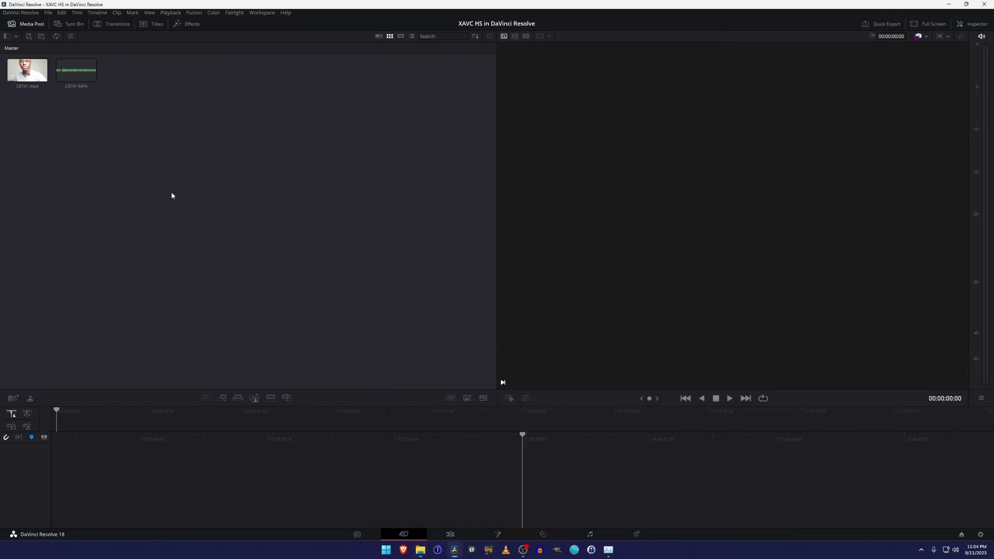
pyautogui.click(20, 70)
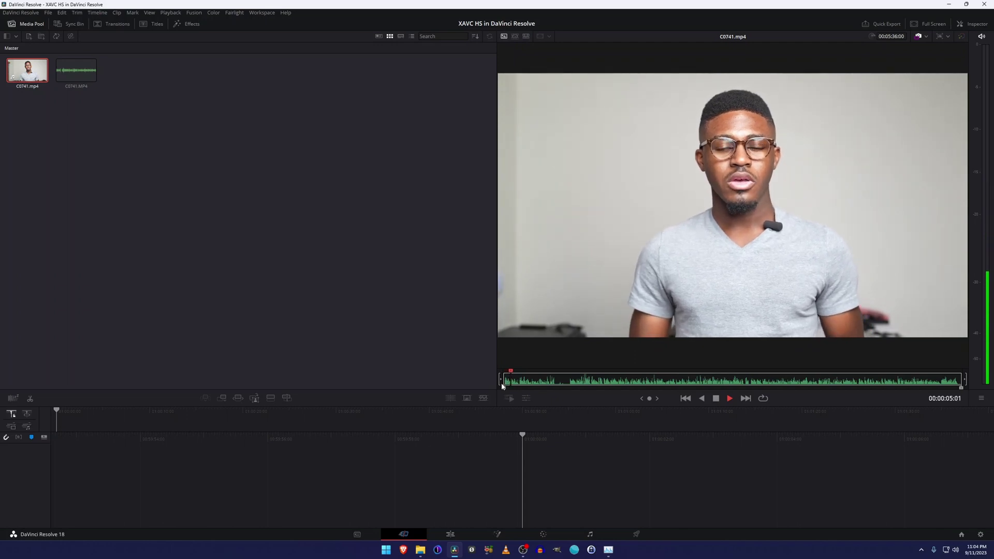
pyautogui.press('space')
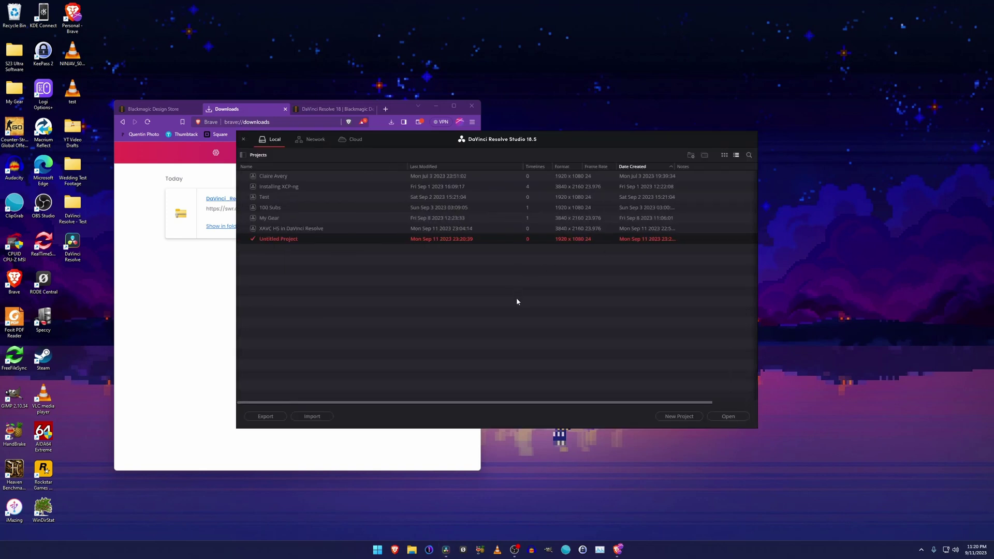
# Step: Open and upgrade the XAVC HS in DaVinci Resolve project, then remove the old C0741.MP4 clip
pyautogui.doubleClick(292, 228)
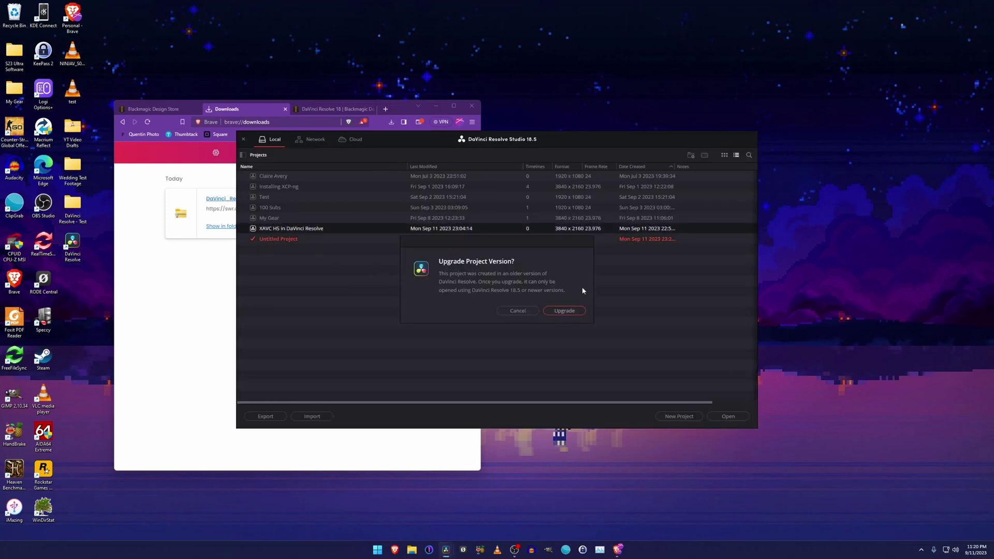
pyautogui.click(563, 311)
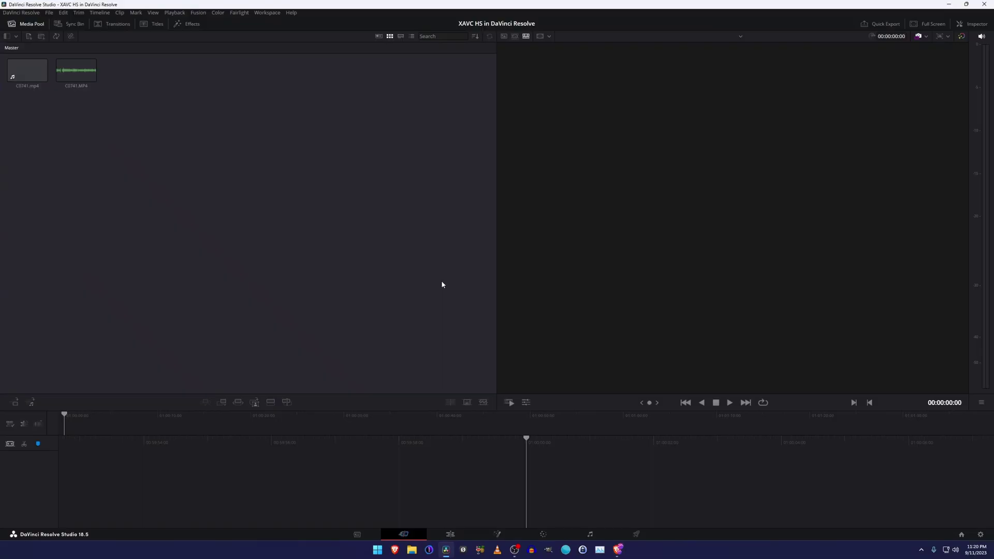
pyautogui.rightClick(381, 221)
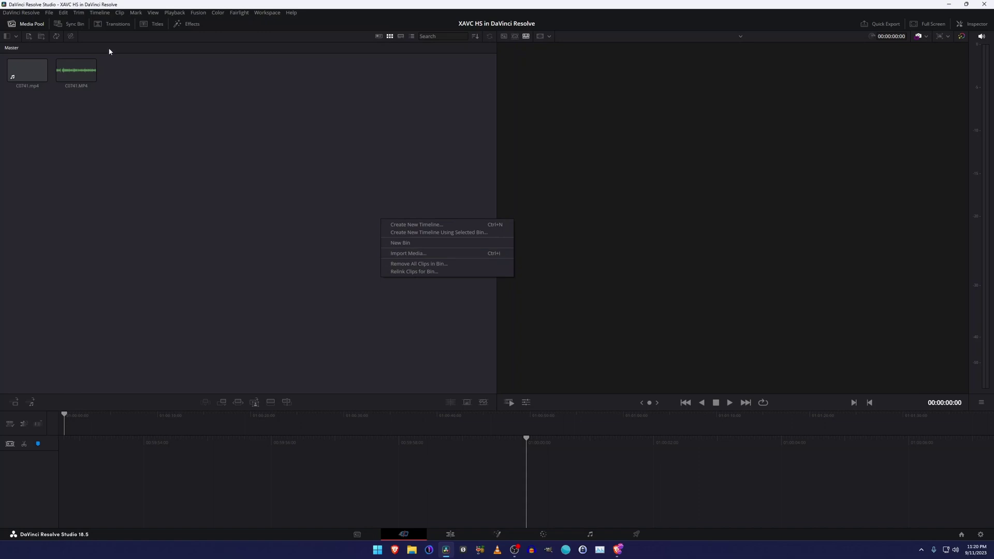
pyautogui.rightClick(89, 74)
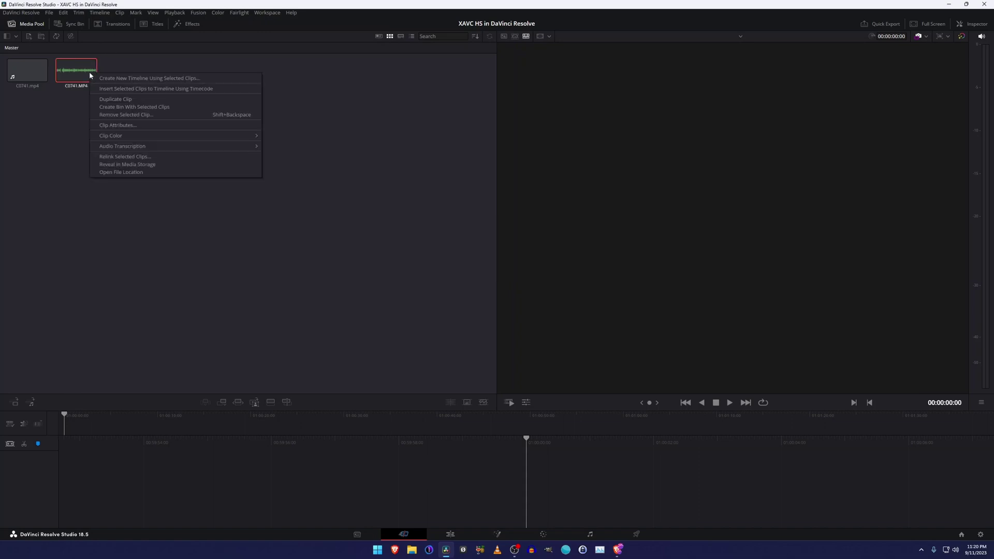
pyautogui.click(147, 115)
# Step: Import the original C0741 from Desktop > DaVinci Resolve - Test > Original Footage
pyautogui.rightClick(123, 101)
pyautogui.click(162, 137)
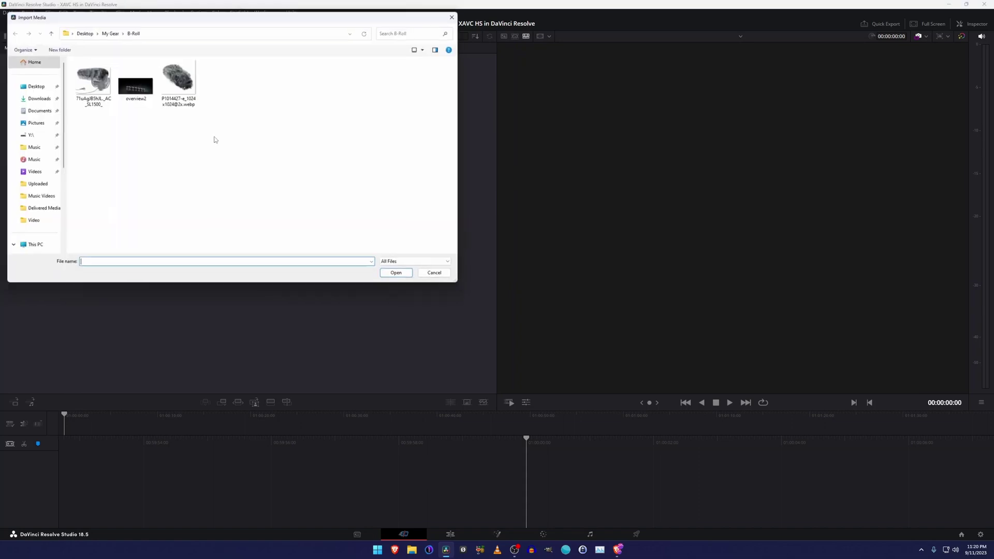
pyautogui.click(35, 86)
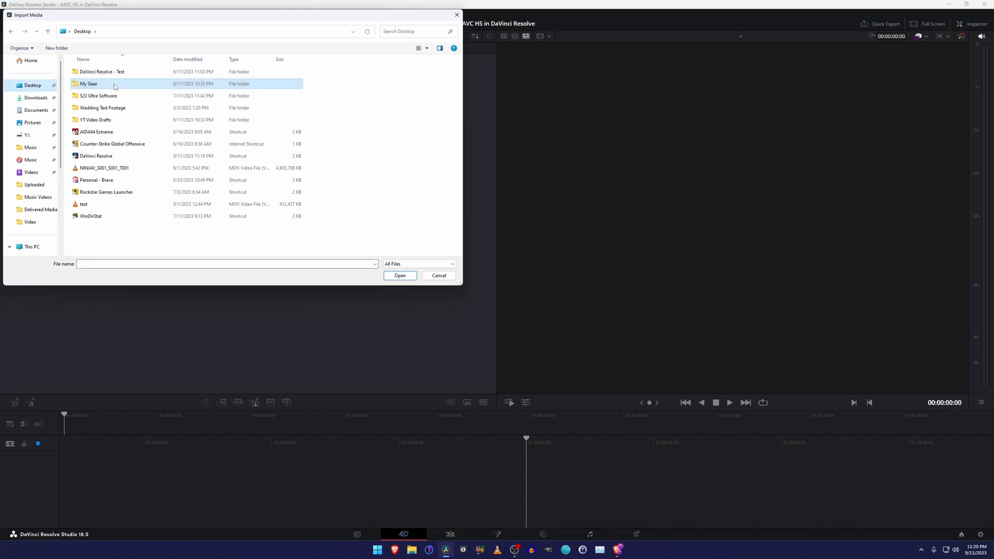
pyautogui.doubleClick(126, 73)
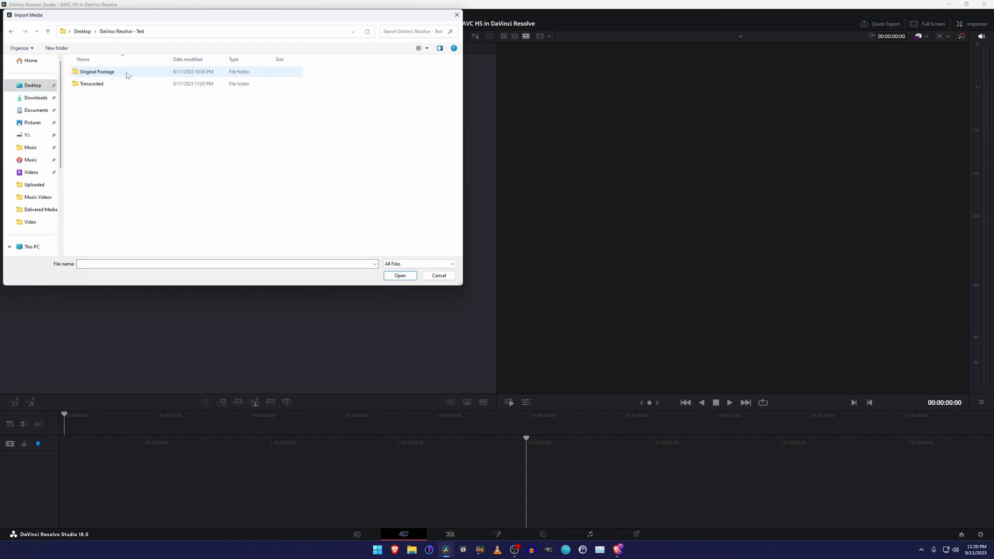
pyautogui.doubleClick(126, 72)
pyautogui.doubleClick(96, 76)
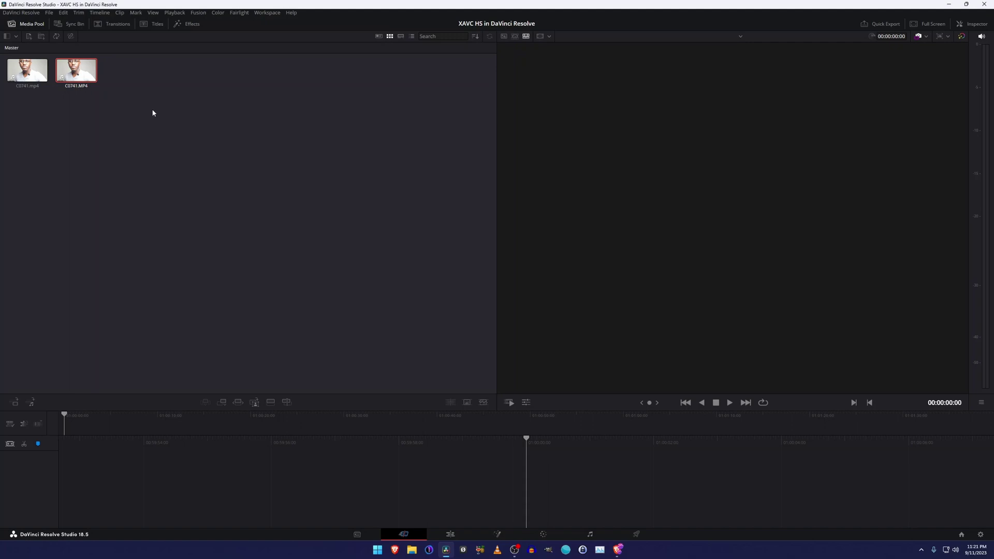
# Step: Play native C0741.MP4, confirm H.265 3840 x 2160 in Inspector's File tab, and open its file location
pyautogui.click(60, 73)
pyautogui.press('space')
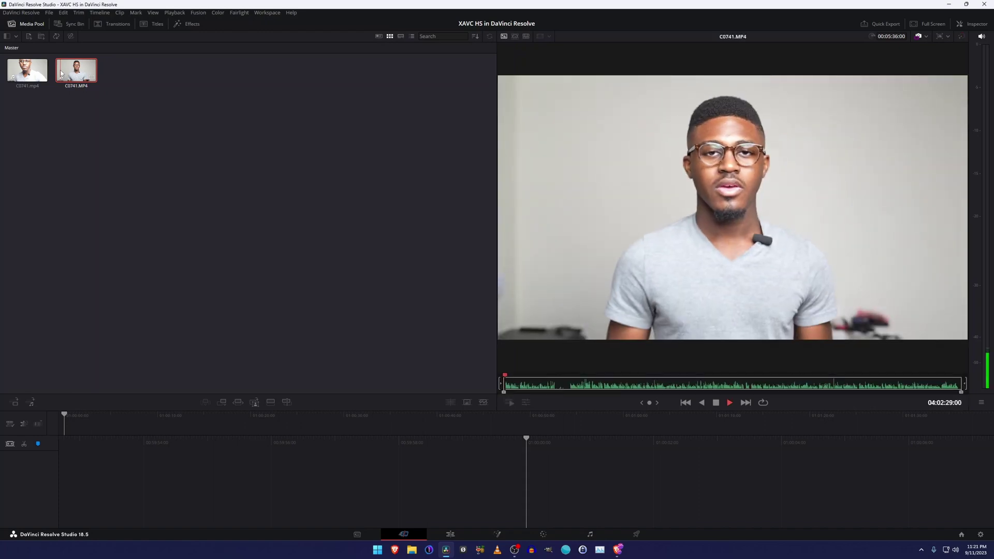
pyautogui.click(968, 24)
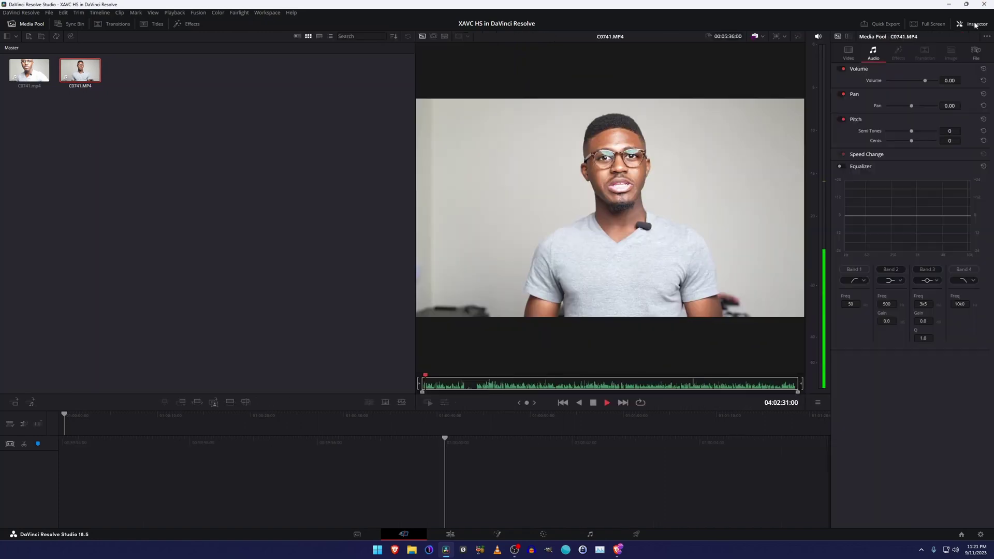
pyautogui.click(975, 53)
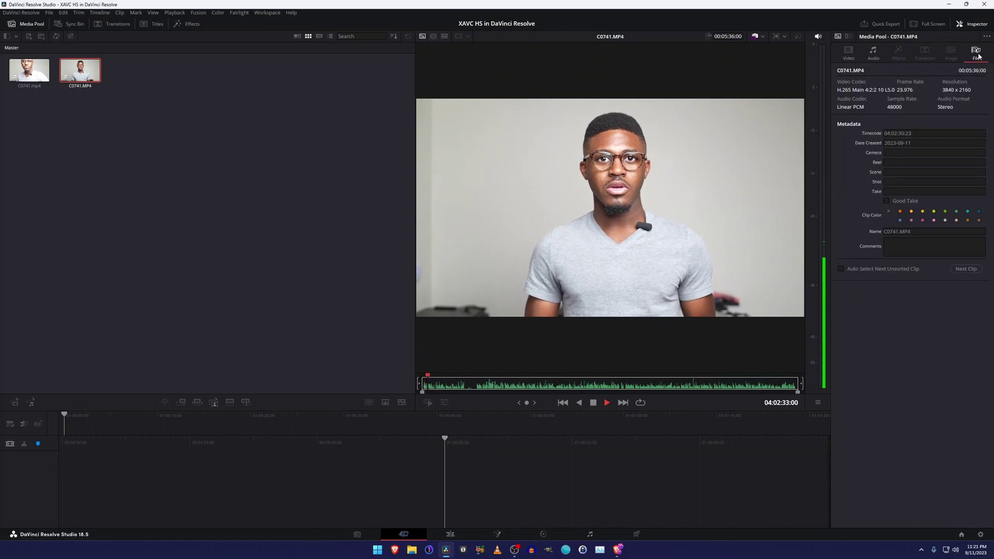
pyautogui.press('space')
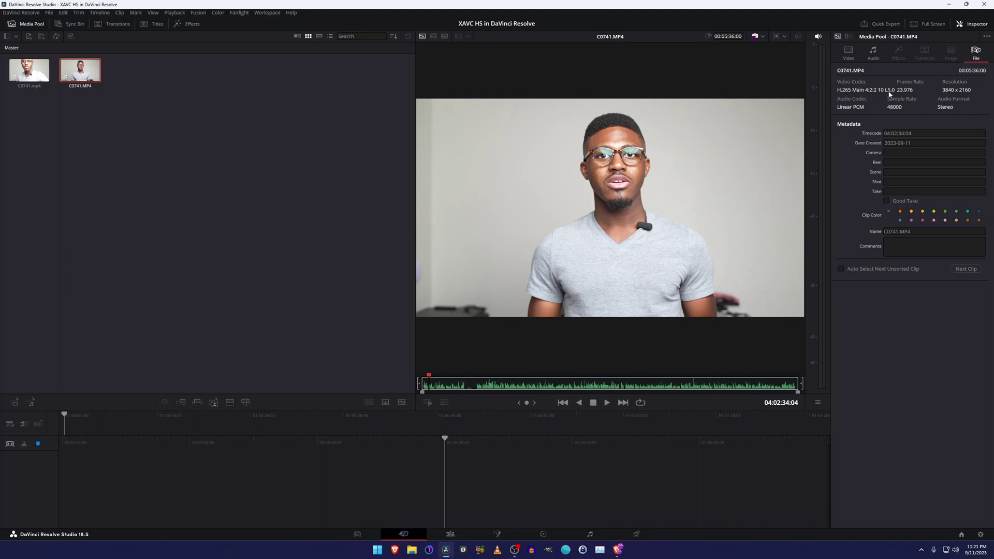
pyautogui.rightClick(89, 71)
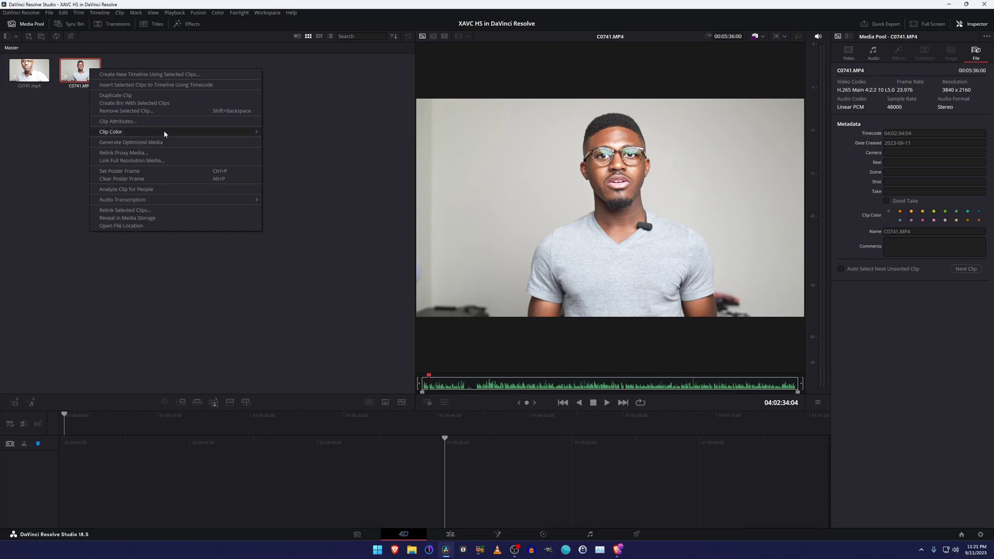
pyautogui.click(135, 225)
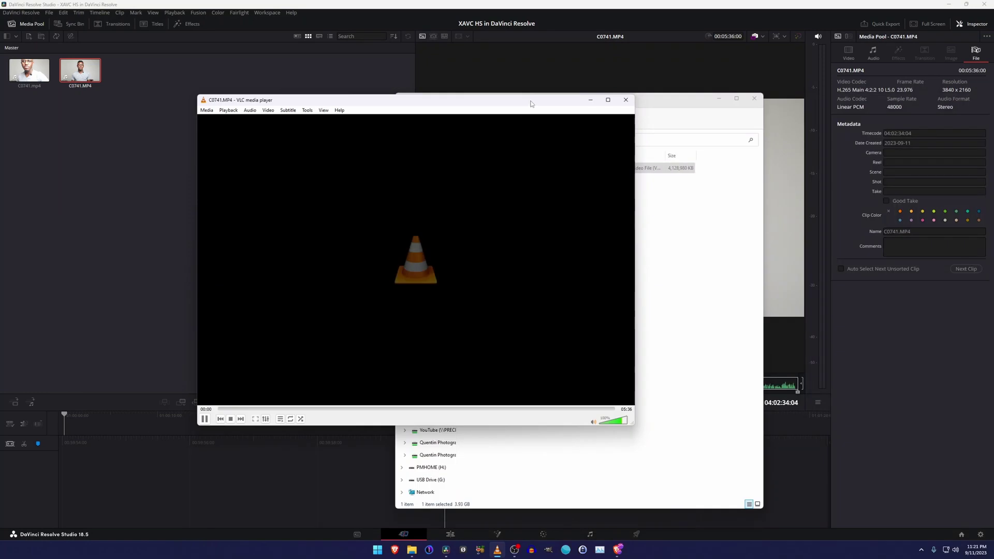
pyautogui.moveTo(567, 99); pyautogui.dragTo(460, 75)
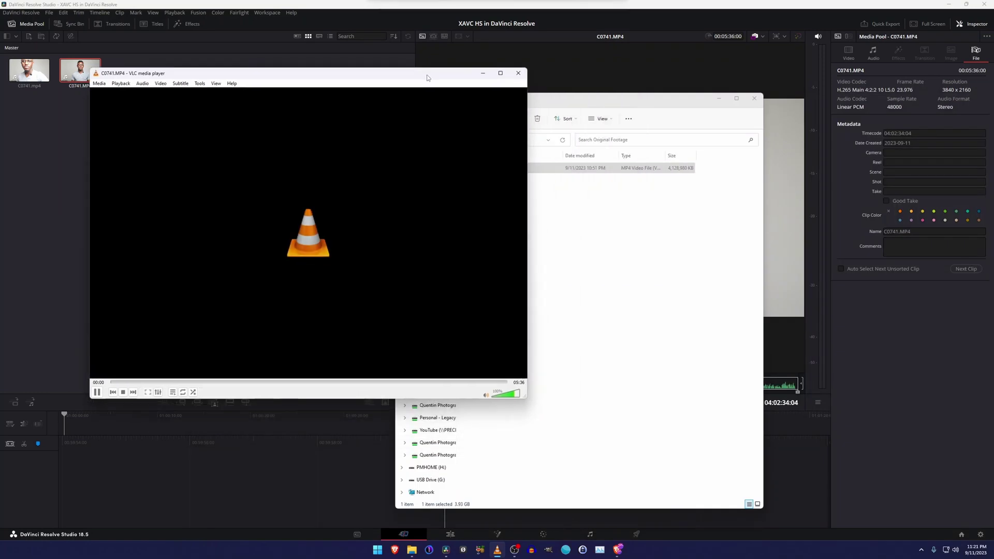
pyautogui.click(523, 78)
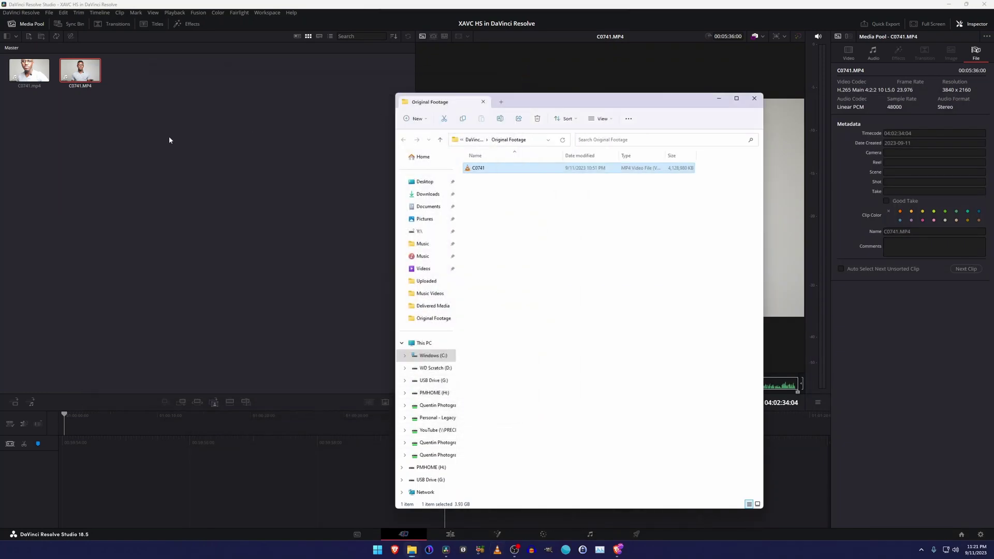